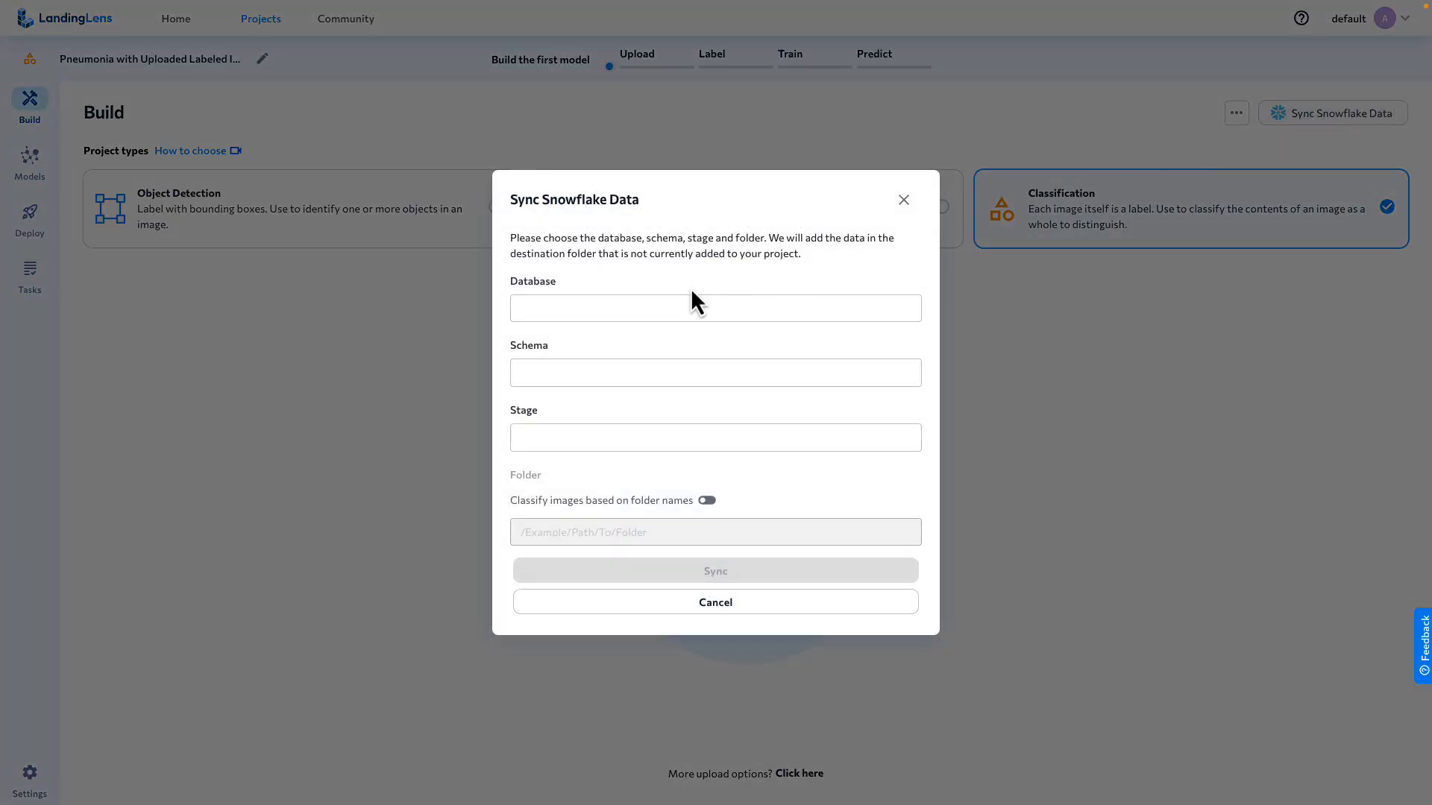
Examine the database, schema, stage and folder fields for syncing Snowflake data, and cancel the sync.
{"action": "left_click", "coordinate": [638, 306]}
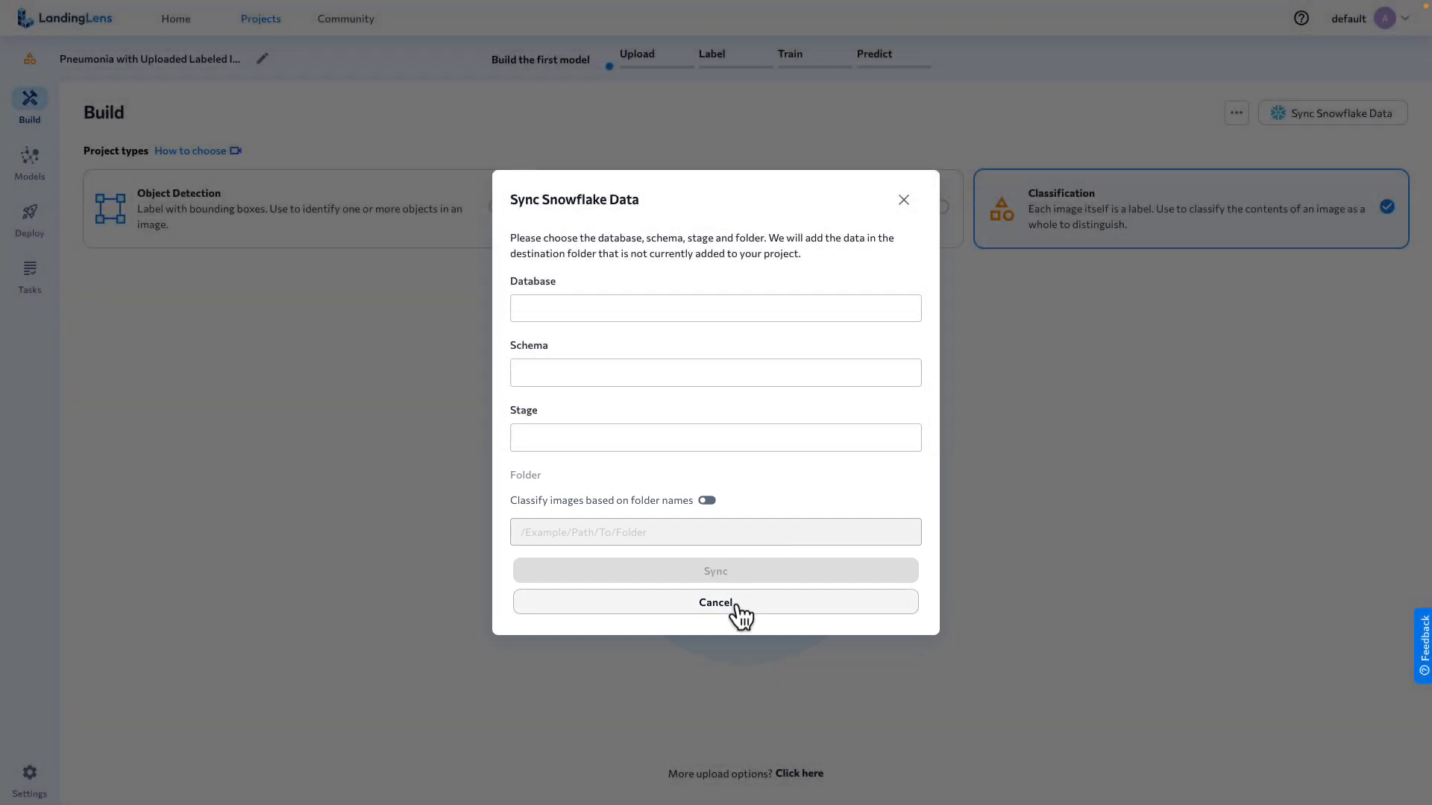
{"action": "left_click", "coordinate": [735, 603]}
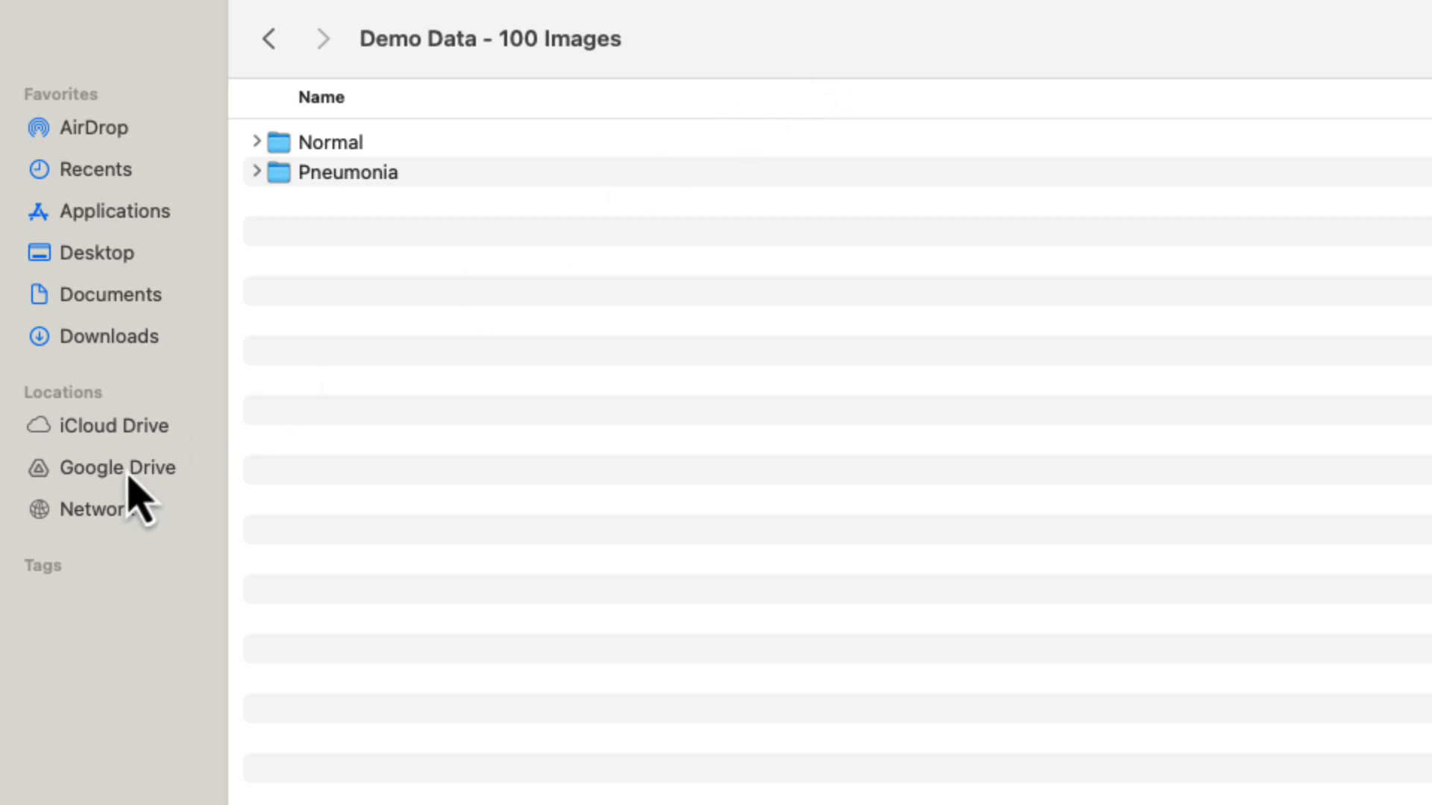
In the Demo Data - 100 Images folder, examine the images inside the Normal and Pneumonia subfolders.
{"action": "left_click", "coordinate": [258, 155]}
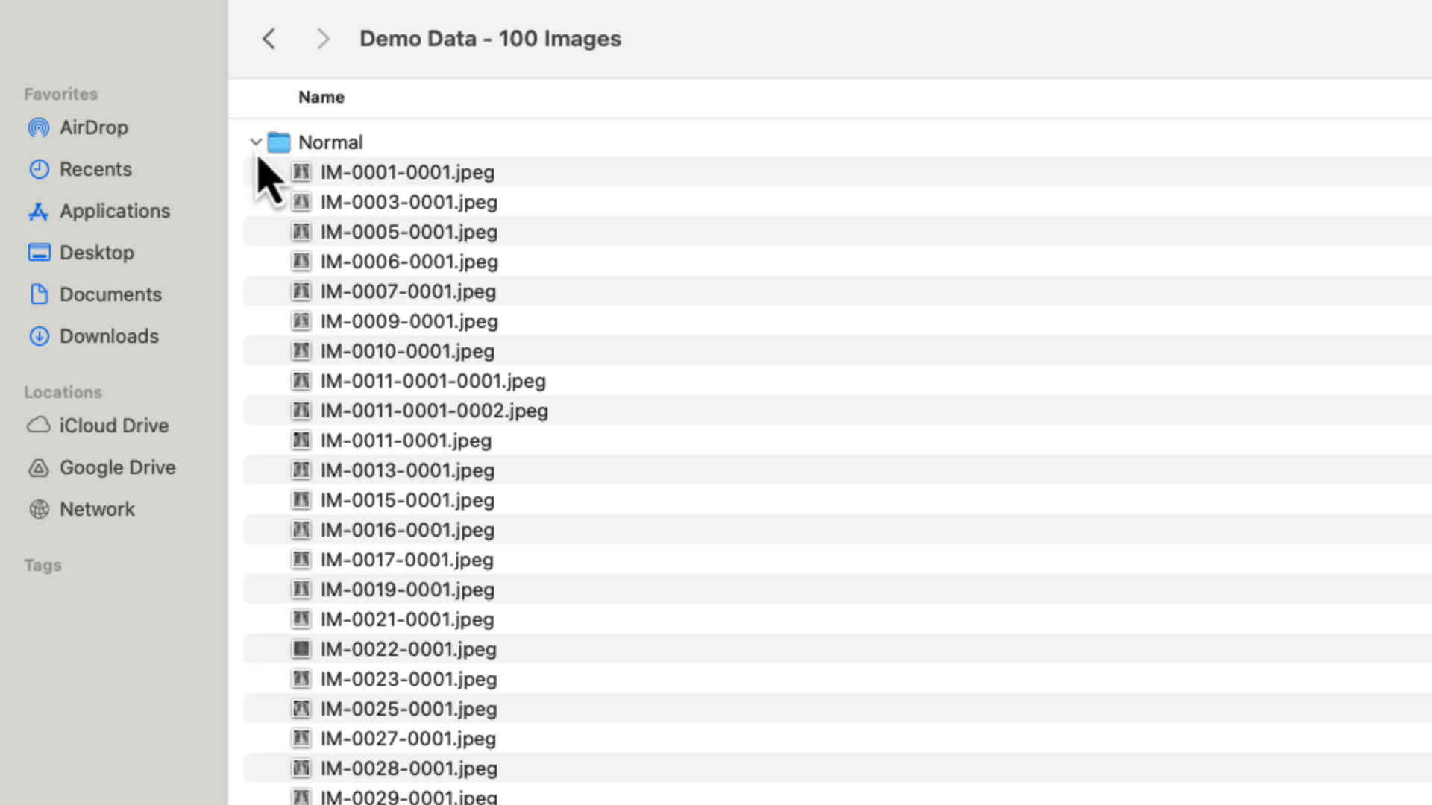
{"action": "left_click", "coordinate": [258, 149]}
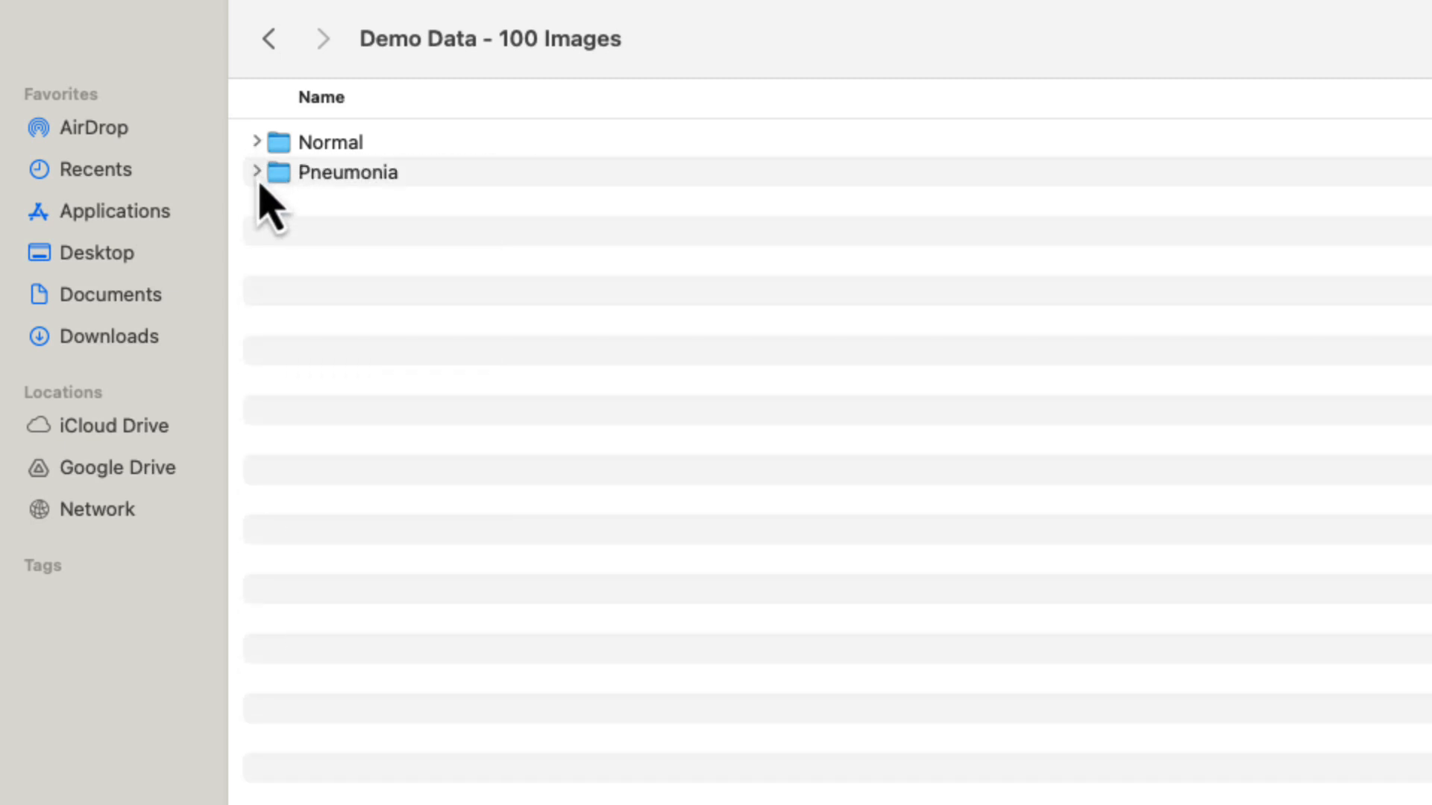
{"action": "left_click", "coordinate": [257, 172]}
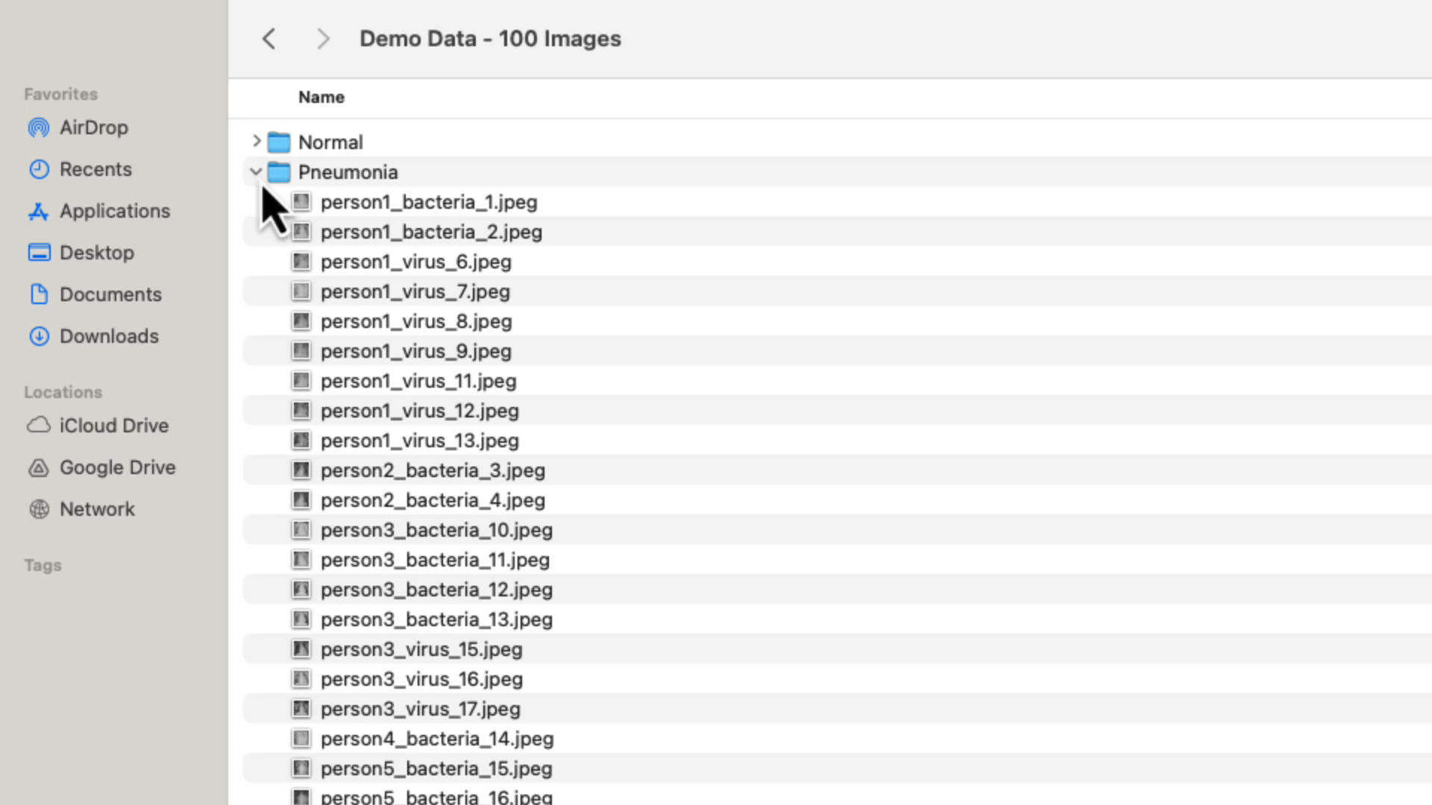
{"action": "left_click", "coordinate": [258, 176]}
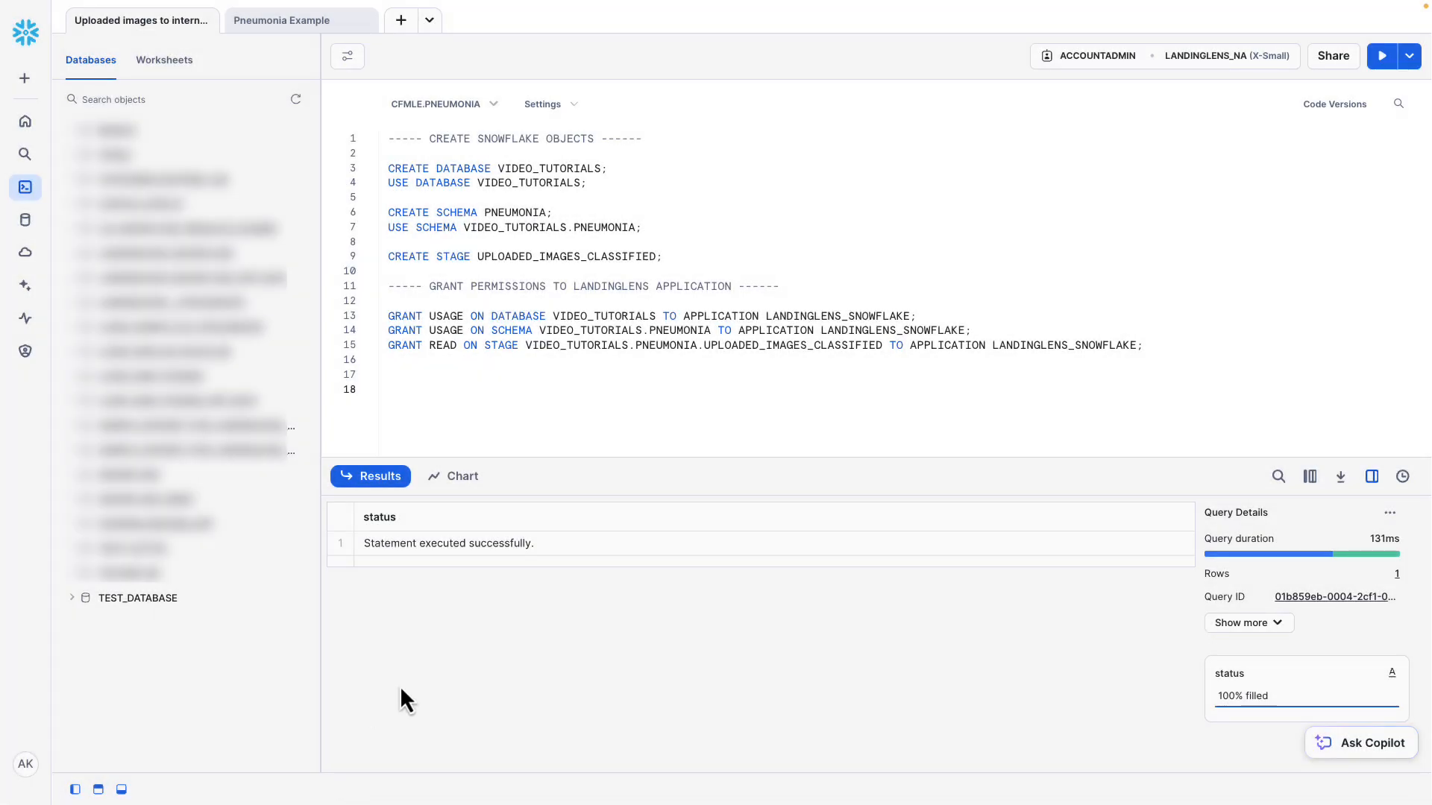
In the Snowflake worksheet, run only the statements creating the VIDEO_TUTORIALS database, PNEUMONIA schema and UPLOADED_IMAGES_CLASSIFIED stage.
{"action": "left_click", "coordinate": [739, 212]}
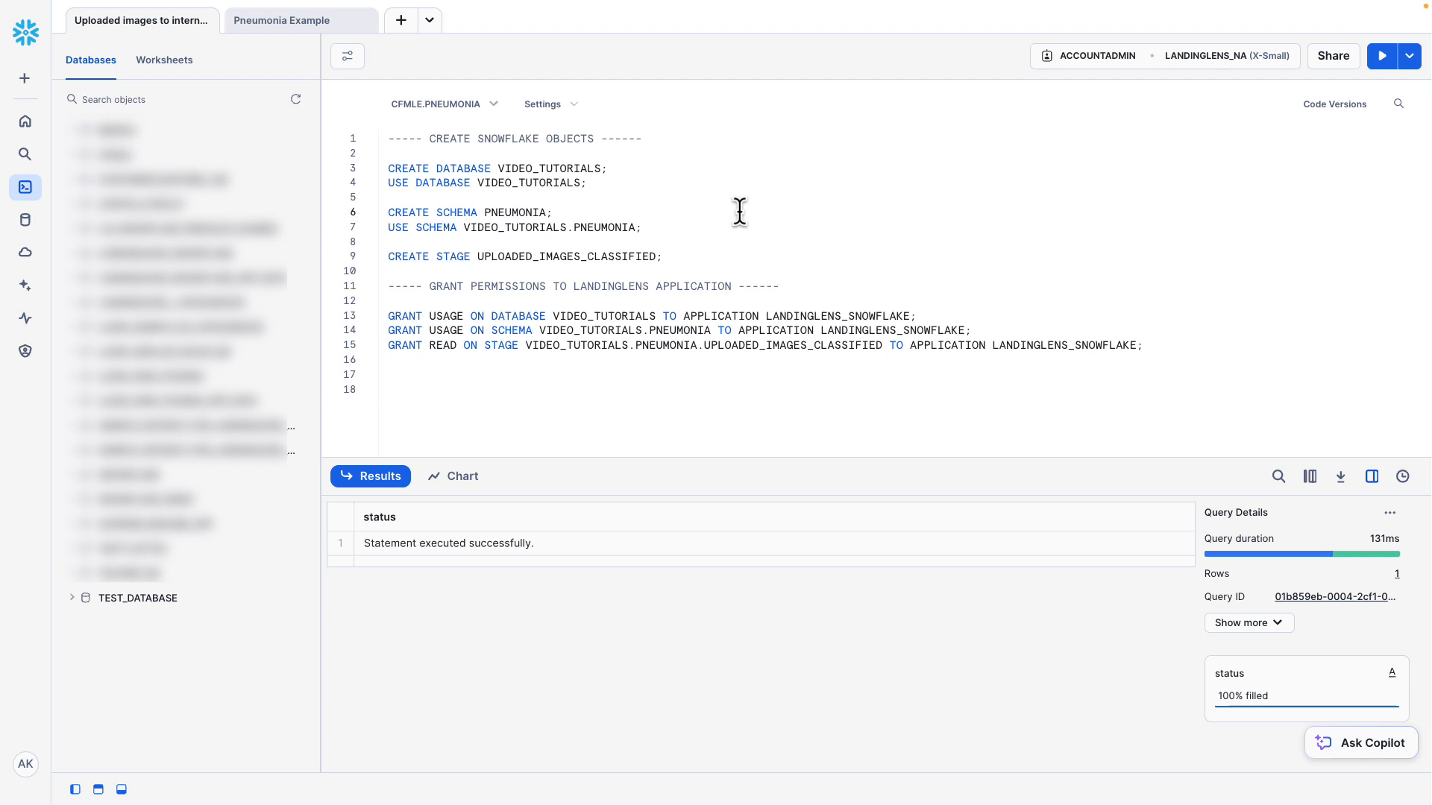
{"action": "left_click_drag", "start_coordinate": [389, 138], "coordinate": [701, 266]}
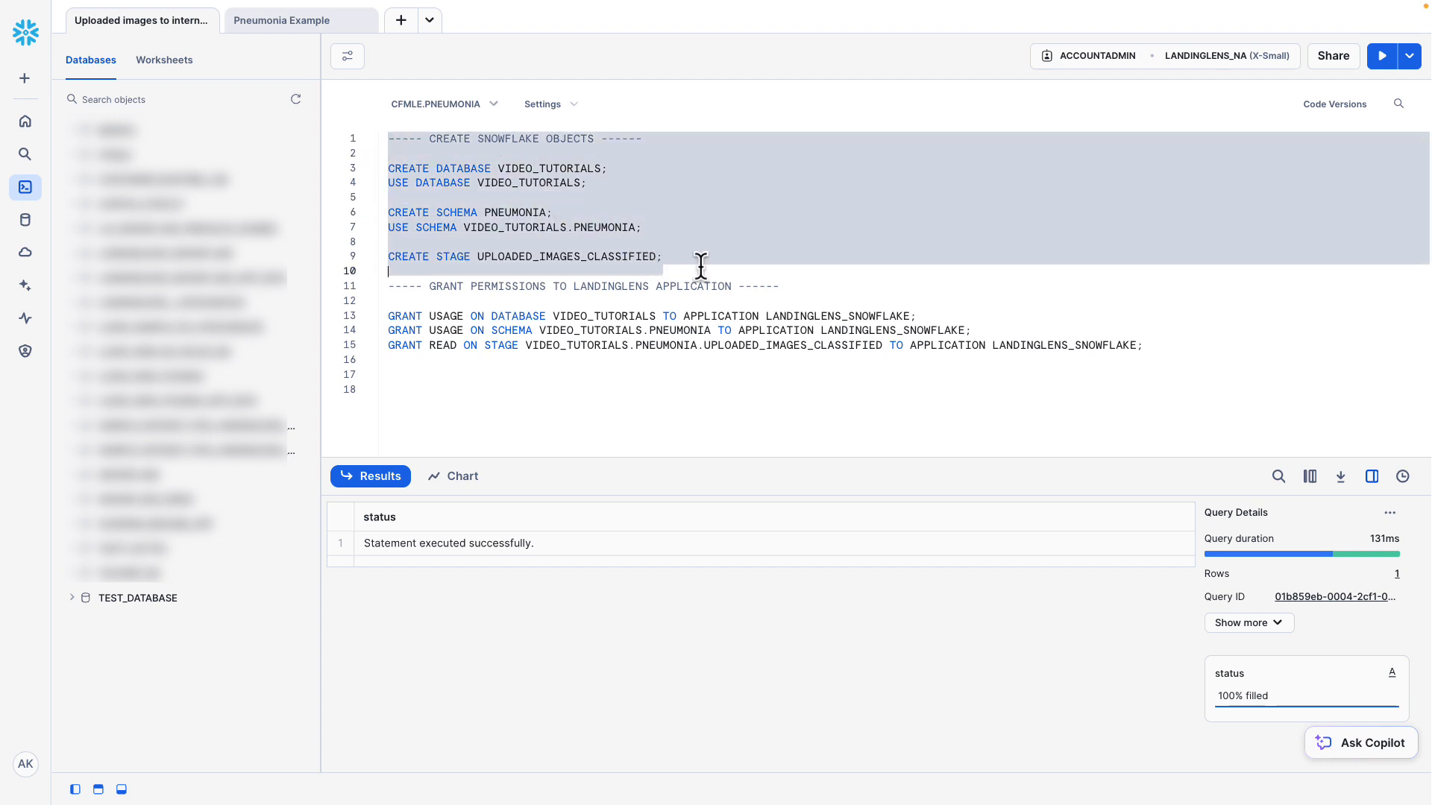
{"action": "left_click", "coordinate": [1382, 56]}
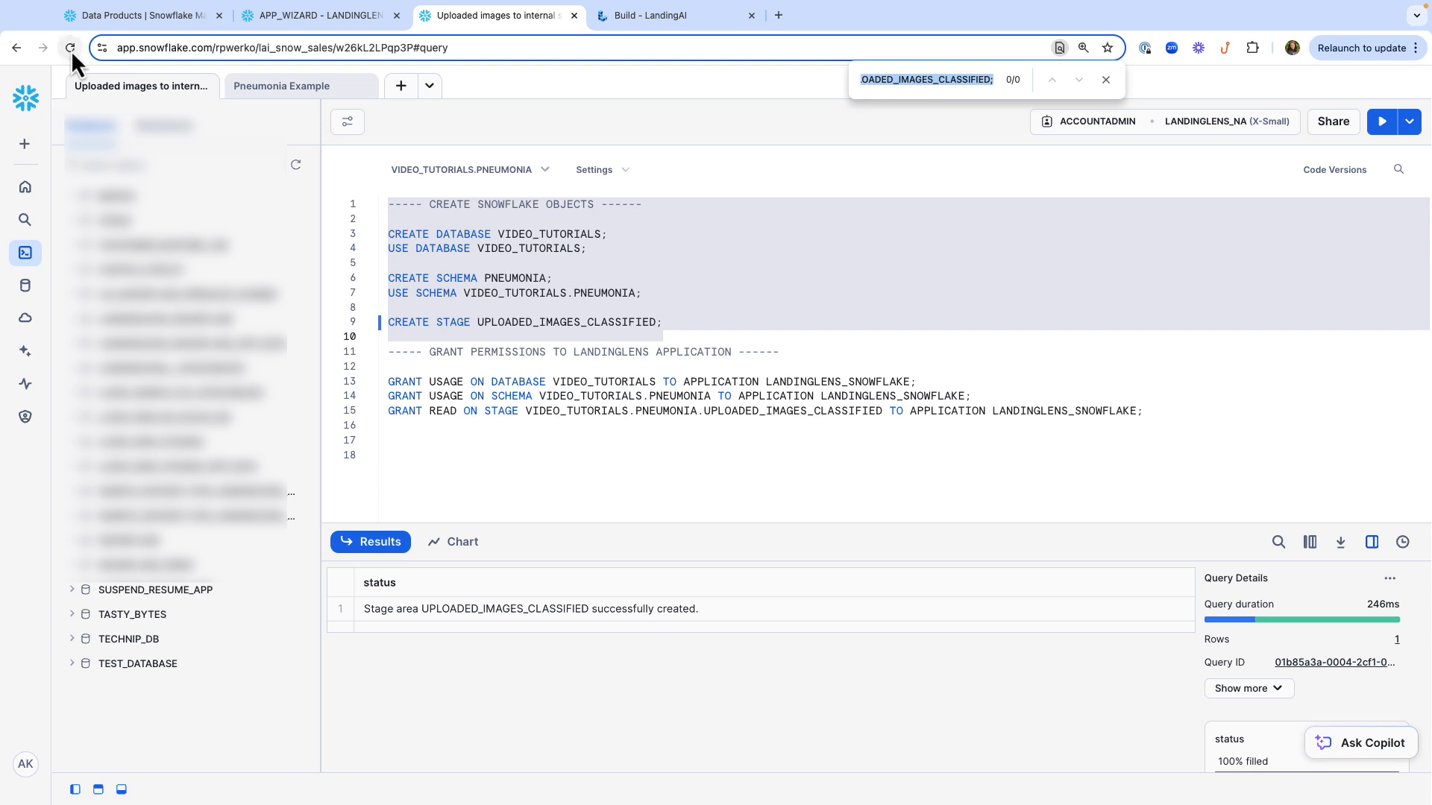
Reload the worksheet page and expand the VIDEO_TUTORIALS database down to the stages of the PNEUMONIA schema.
{"action": "left_click", "coordinate": [71, 50]}
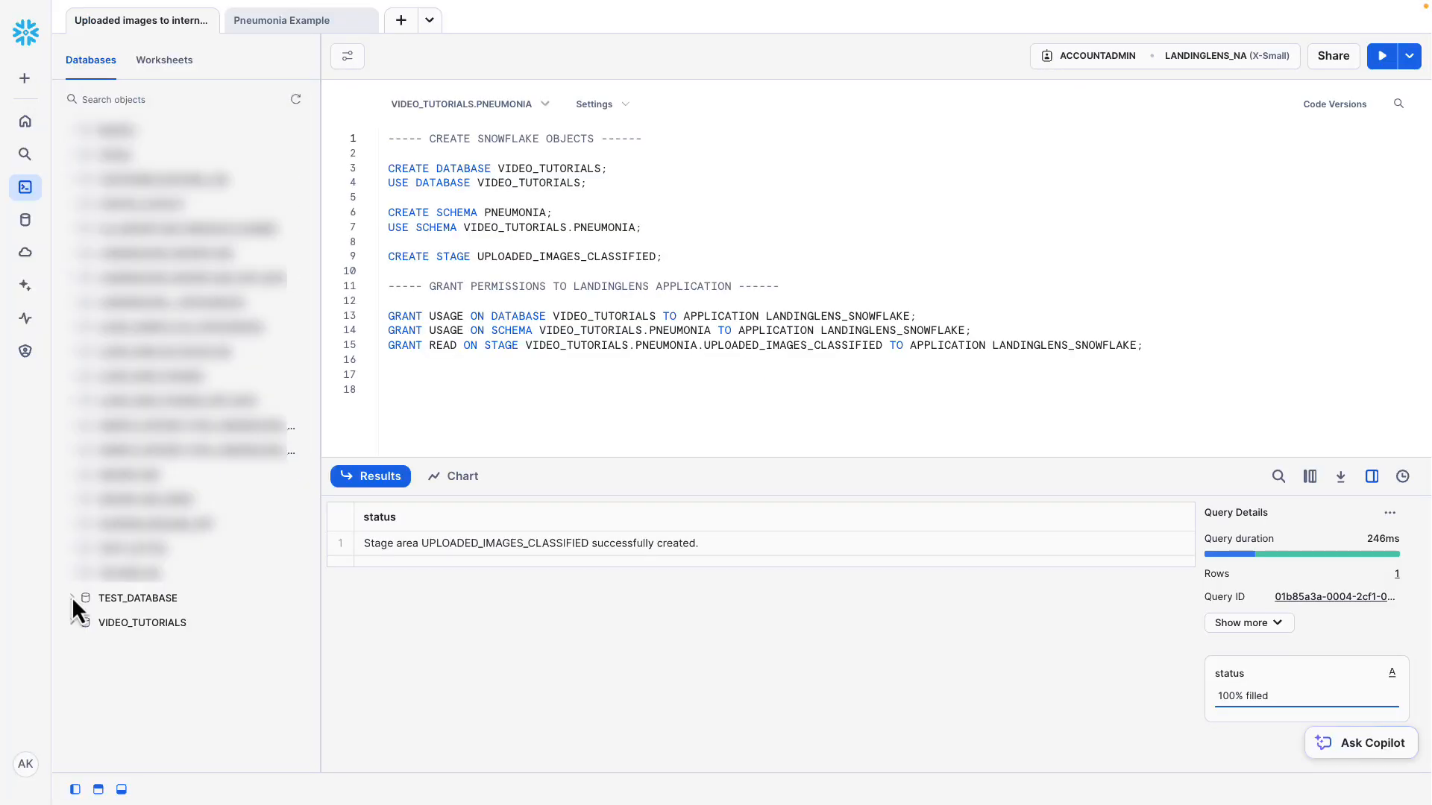
{"action": "left_click", "coordinate": [72, 625]}
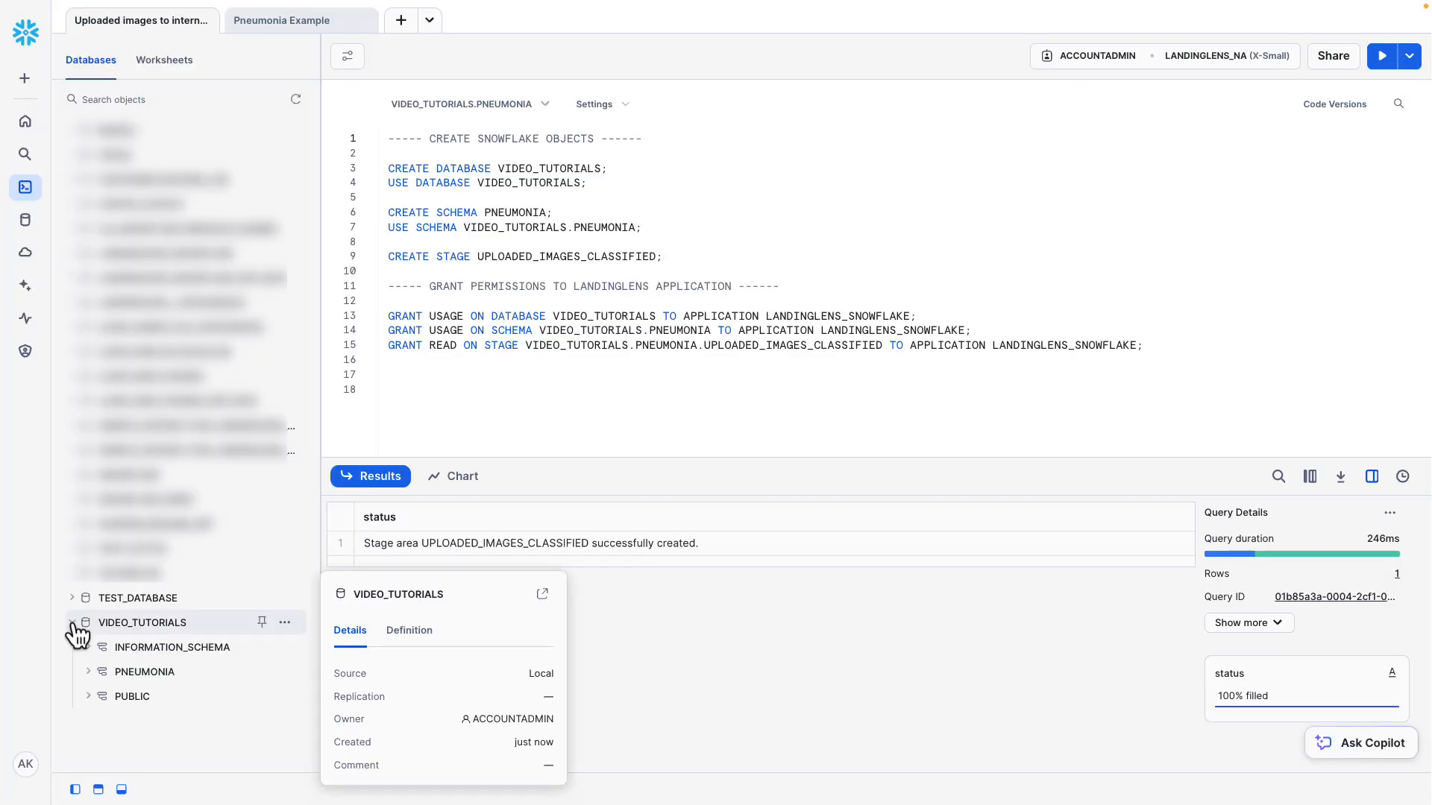
{"action": "left_click", "coordinate": [88, 671]}
{"action": "left_click", "coordinate": [105, 697]}
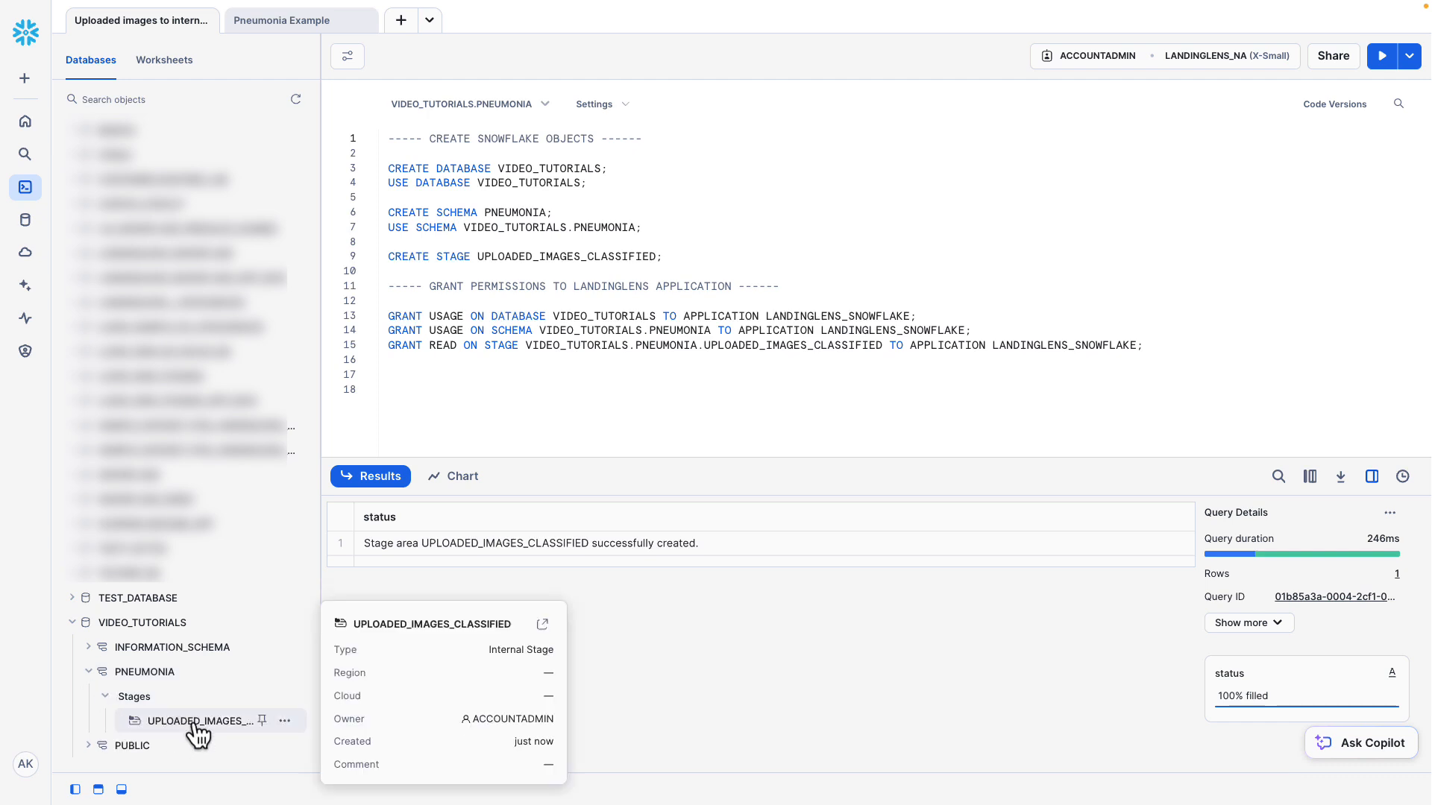
Run only the GRANT statements giving LANDINGLENS_SNOWFLAKE usage on the database and schema and read access on the stage.
{"action": "left_click", "coordinate": [574, 406]}
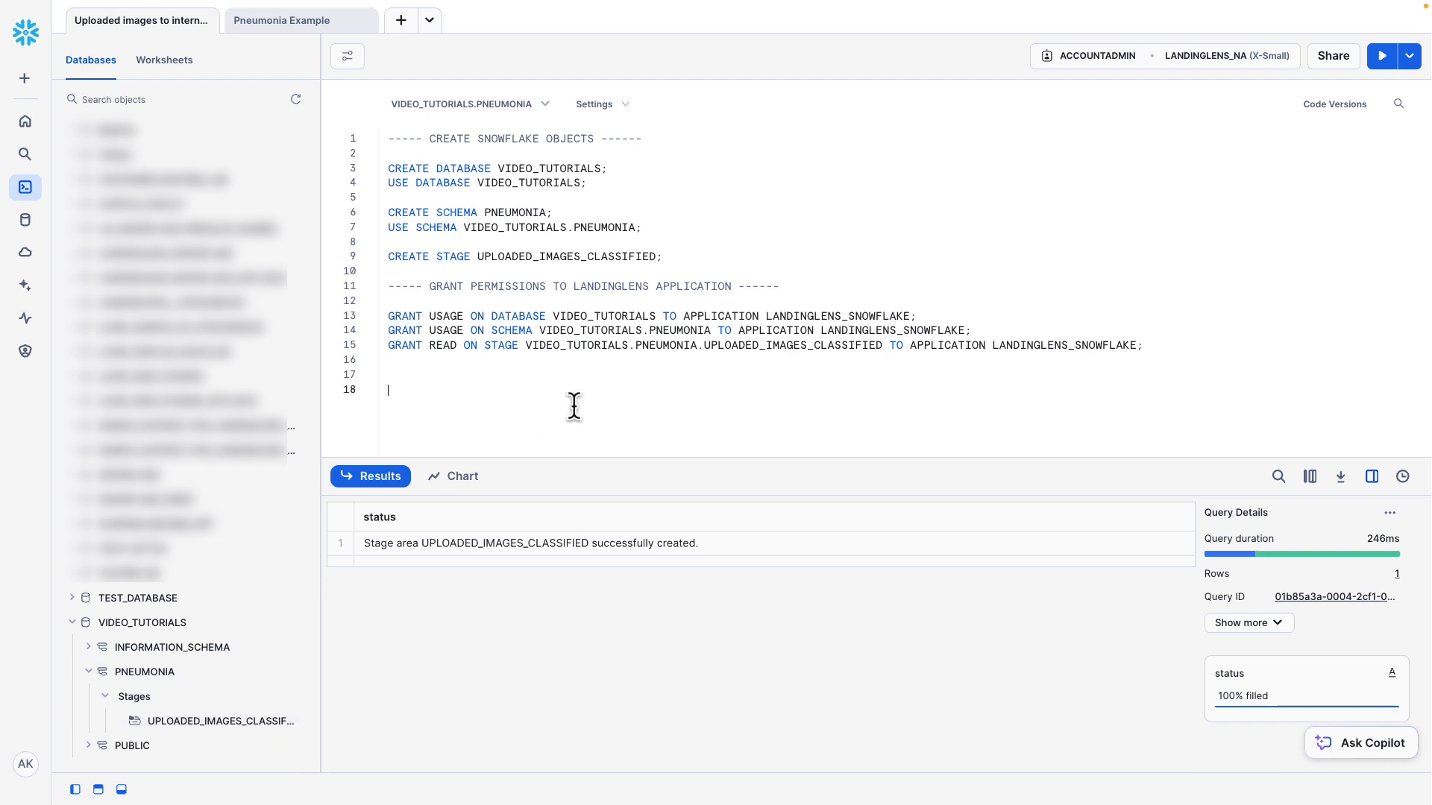
{"action": "left_click_drag", "start_coordinate": [387, 286], "coordinate": [1178, 359]}
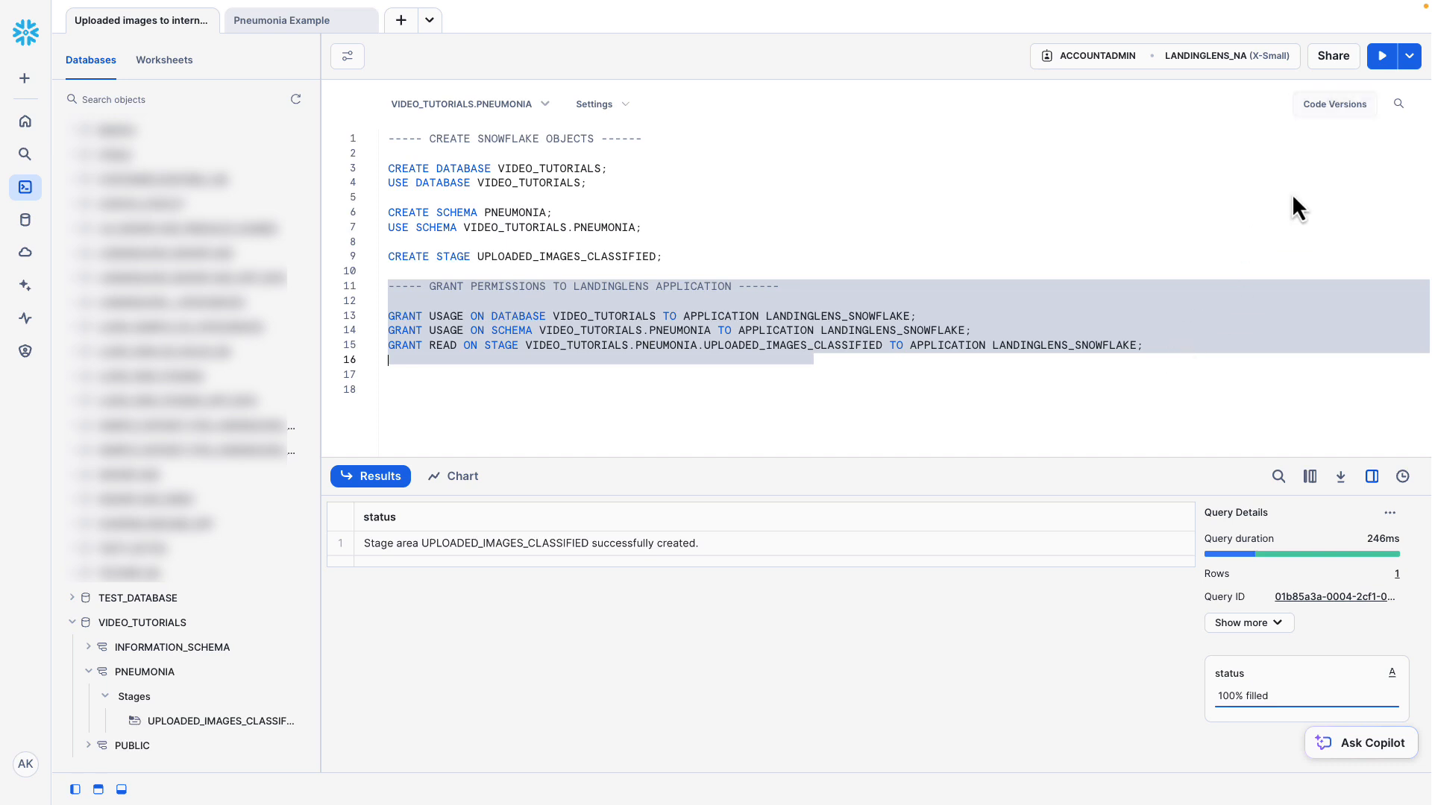
{"action": "left_click", "coordinate": [1383, 56]}
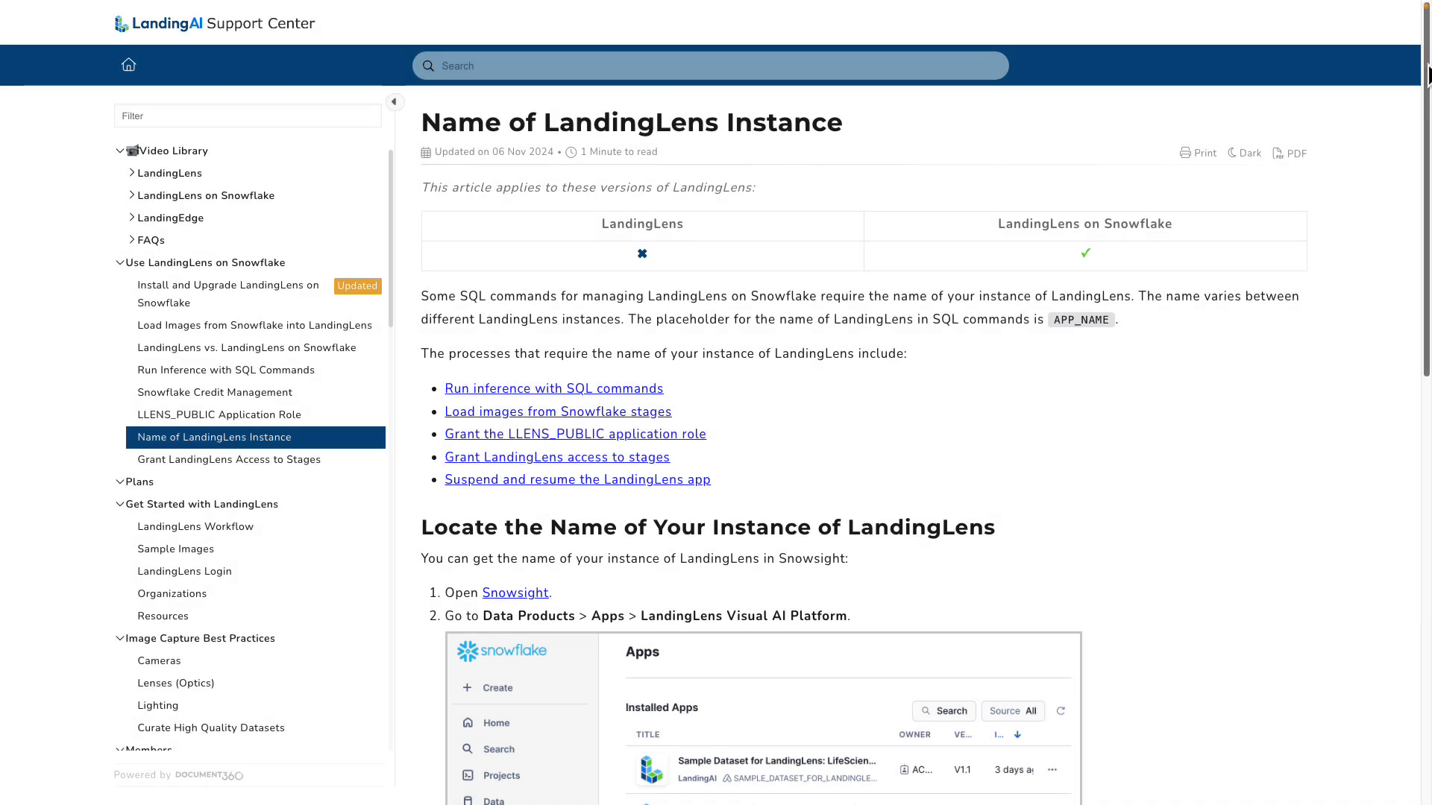
Read the LandingAI support article on how to locate the name of a LandingLens instance.
{"action": "scroll", "coordinate": [1428, 75], "scroll_direction": "down", "scroll_amount": 7}
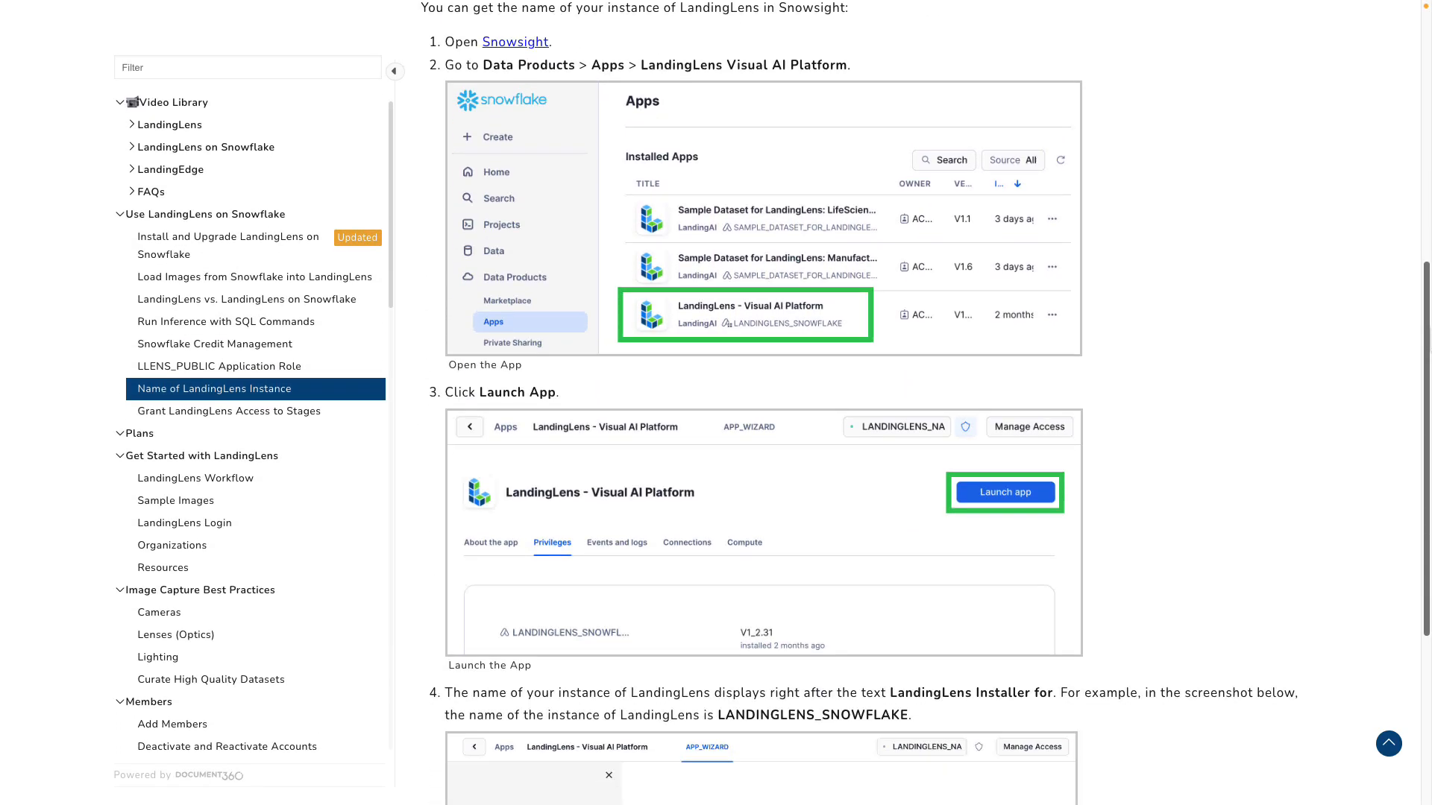
{"action": "scroll", "coordinate": [925, 403], "scroll_direction": "down", "scroll_amount": 4}
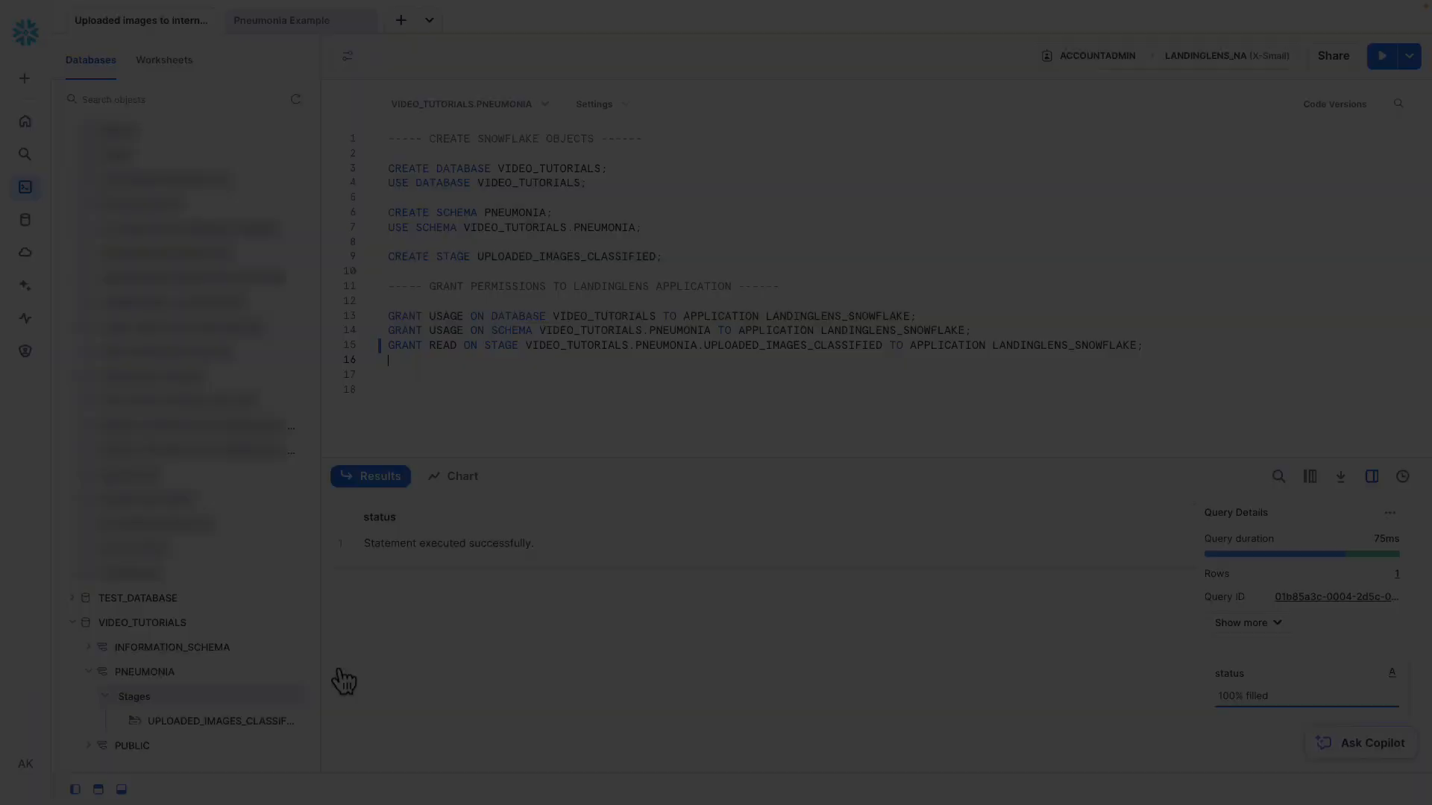
Open the UPLOADED_IMAGES_CLASSIFIED stage's page and prepare a file upload with the folder path /data/normal.
{"action": "mouse_move", "coordinate": [215, 732]}
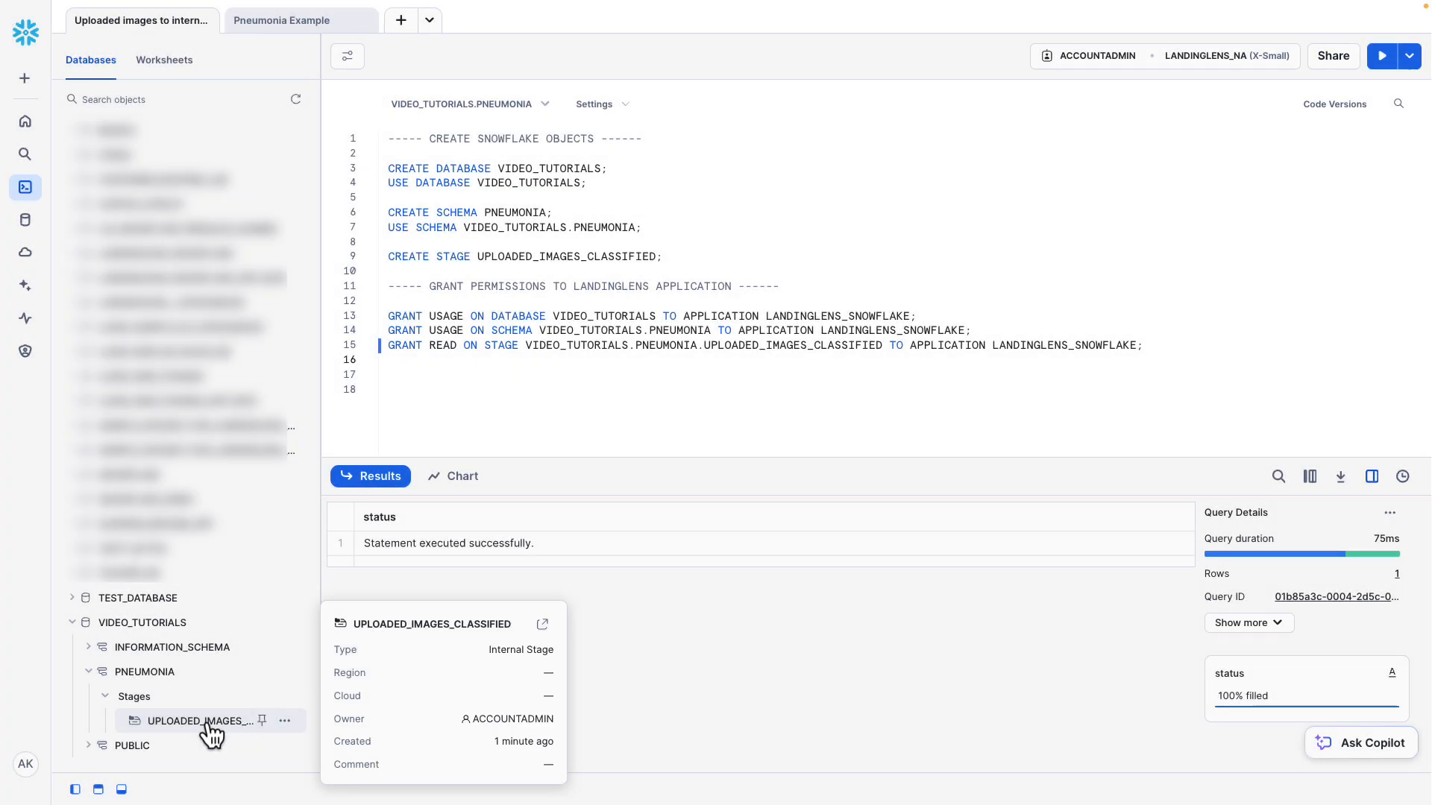
{"action": "left_click", "coordinate": [543, 625]}
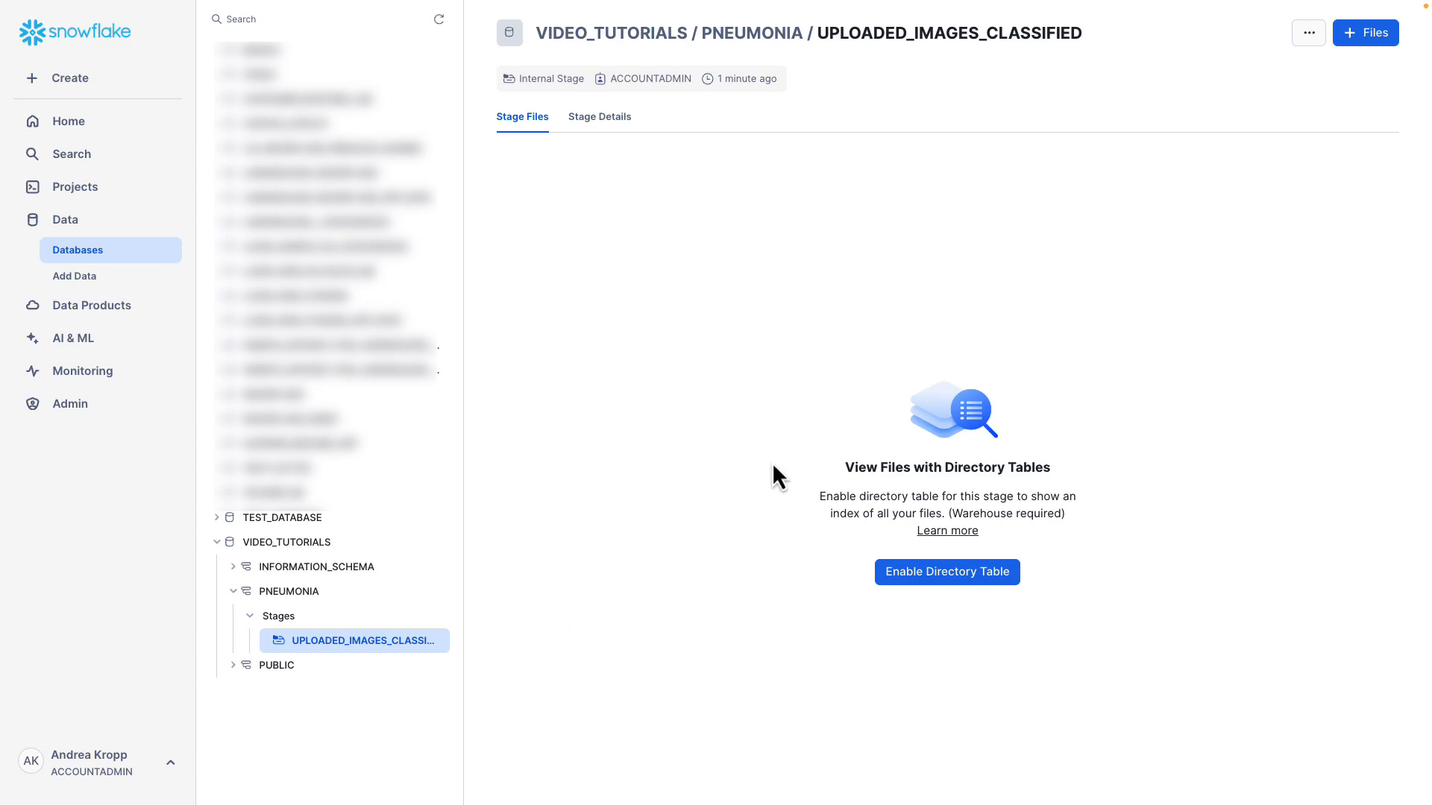
{"action": "left_click", "coordinate": [1366, 39]}
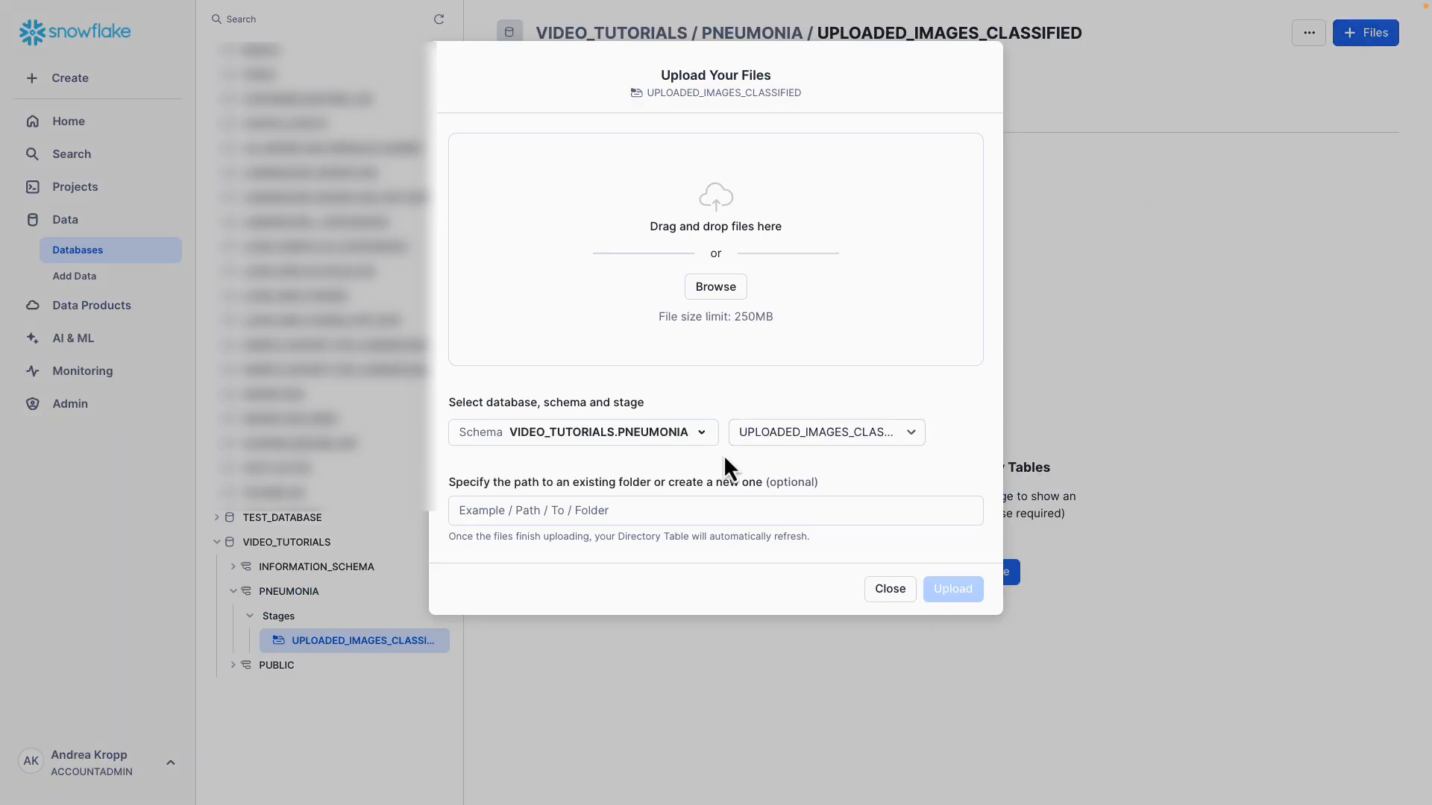
{"action": "left_click", "coordinate": [468, 513]}
{"action": "type", "text": "/data/normal"}
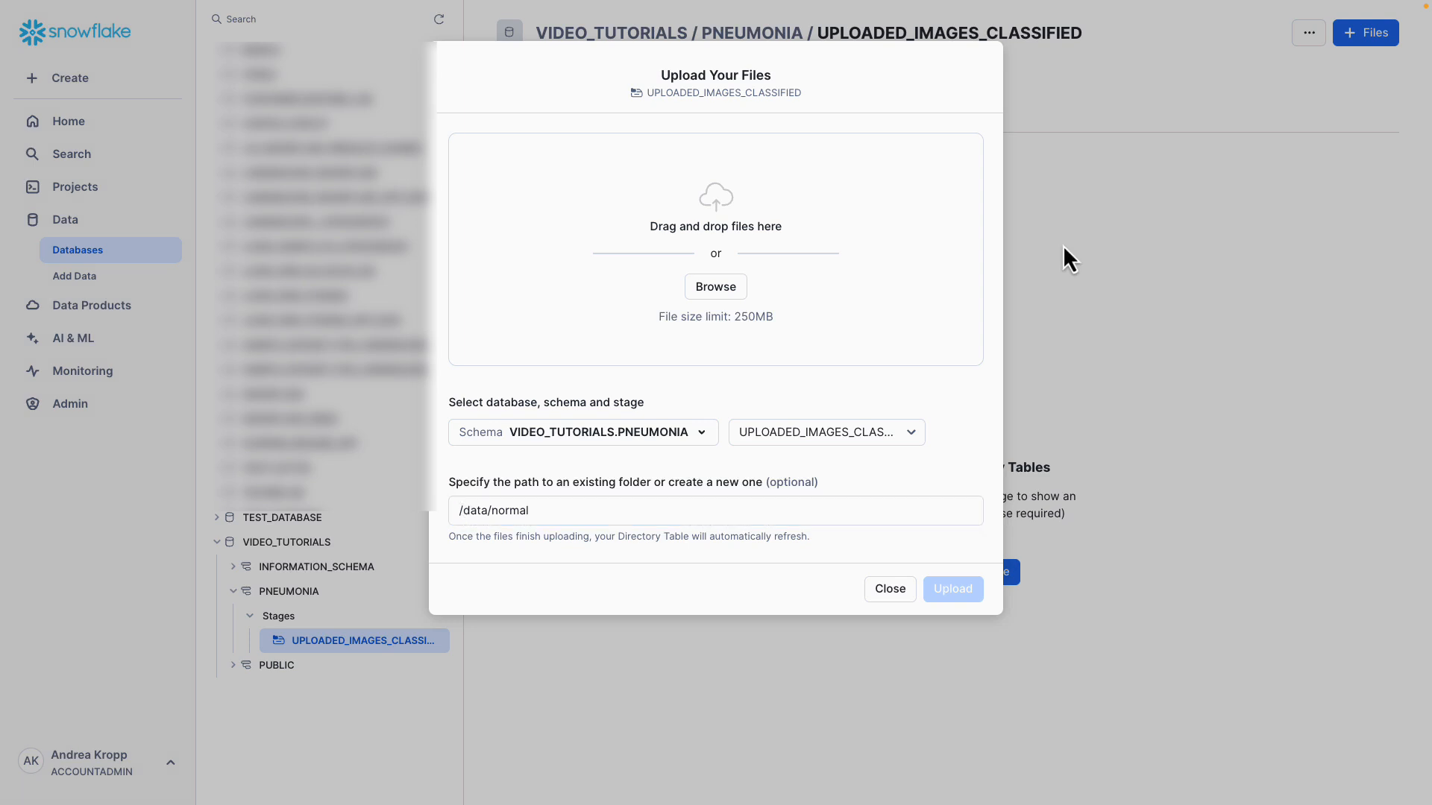
Add all images from the local Normal folder to the upload and upload them to the stage.
{"action": "key", "text": "ctrl+super+f"}
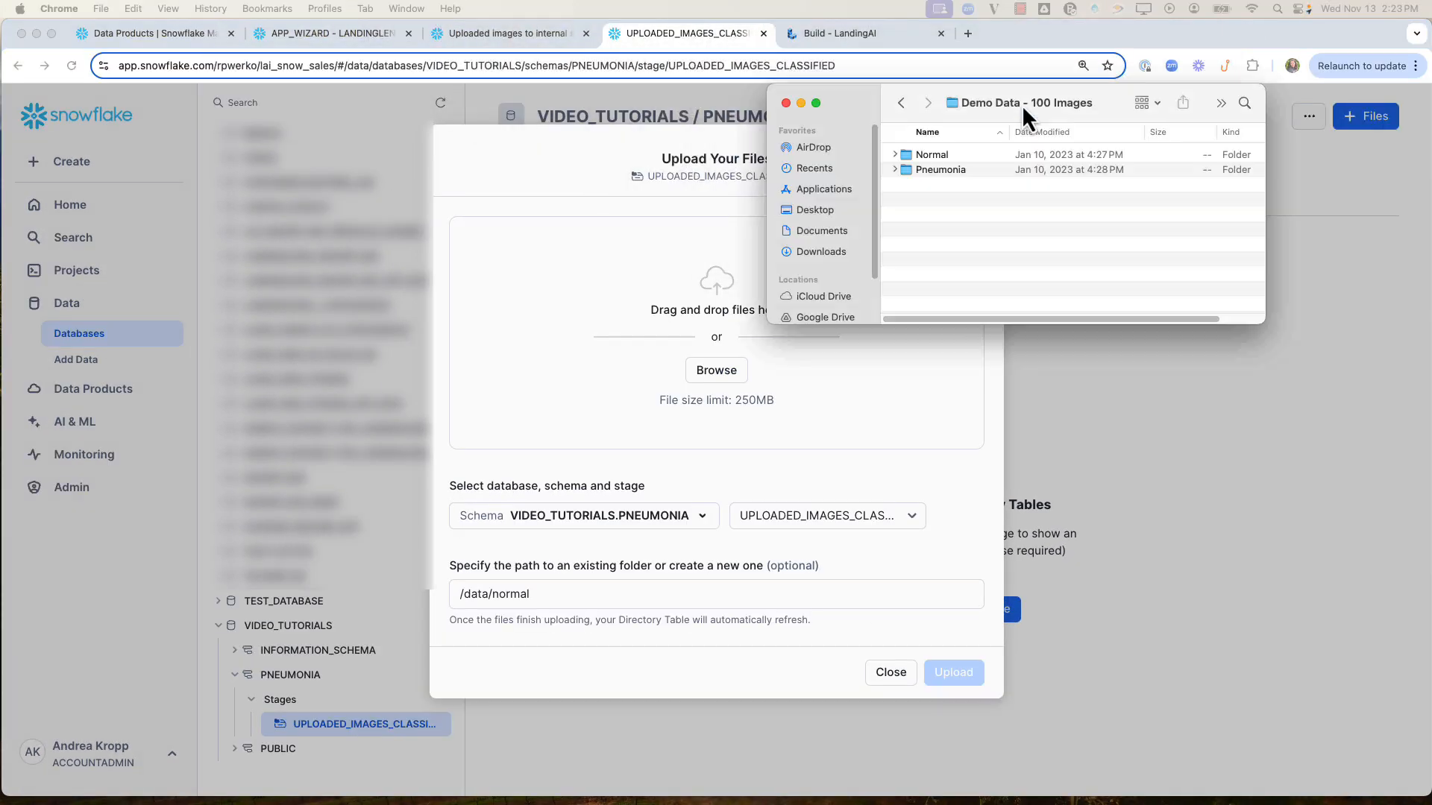
{"action": "left_click_drag", "start_coordinate": [1023, 106], "coordinate": [1123, 219]}
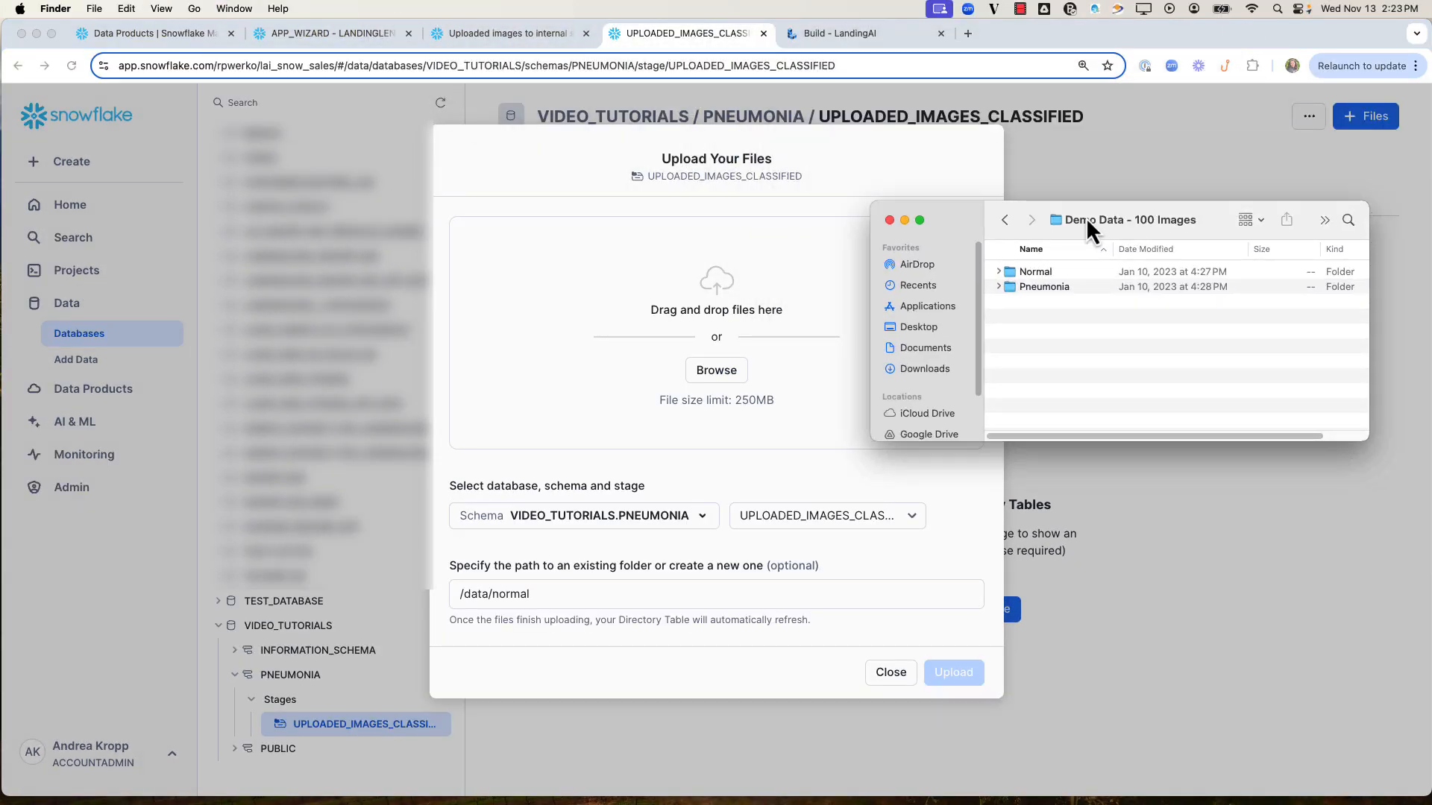
{"action": "double_click", "coordinate": [1008, 273]}
{"action": "key", "text": "super+a"}
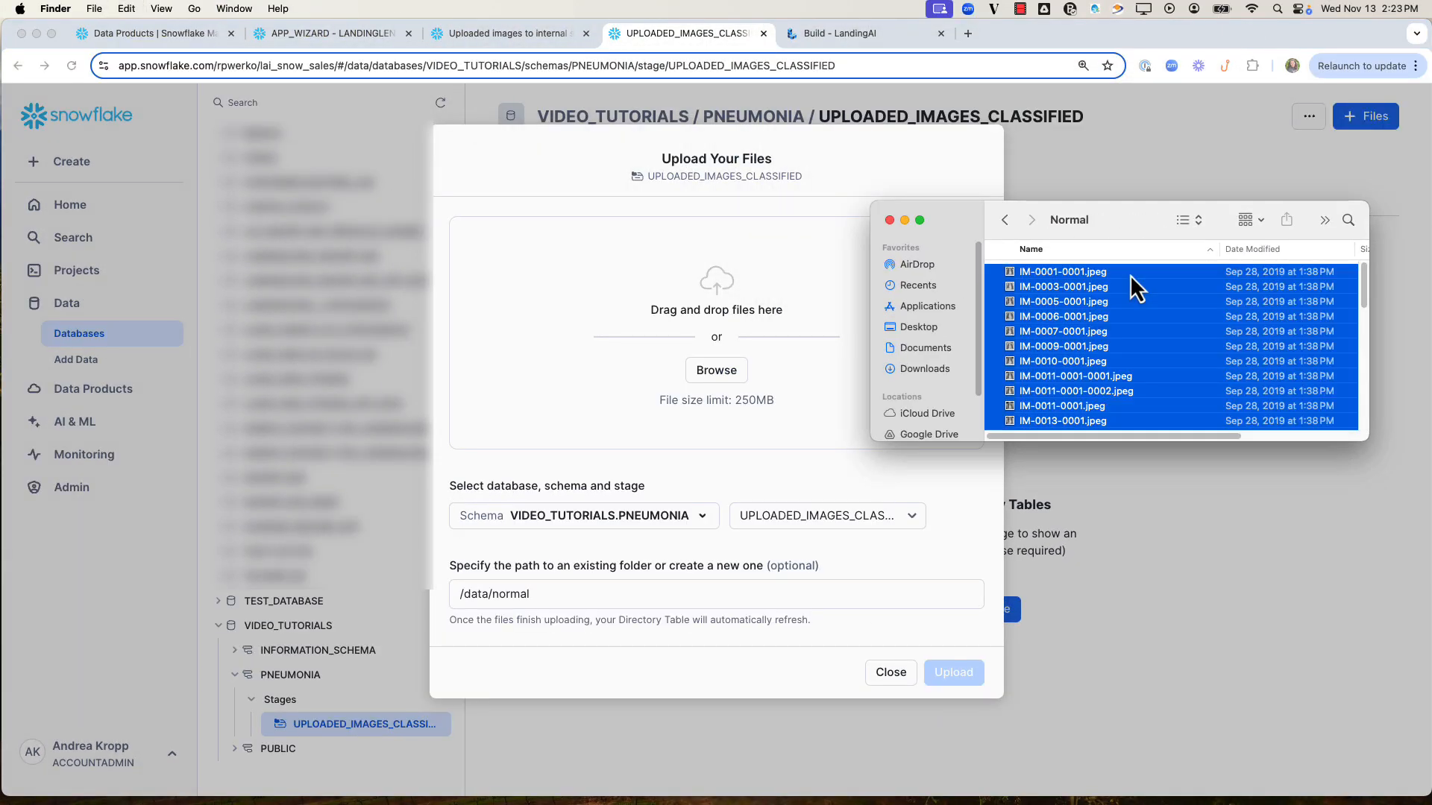
{"action": "left_click_drag", "start_coordinate": [1130, 288], "coordinate": [654, 304]}
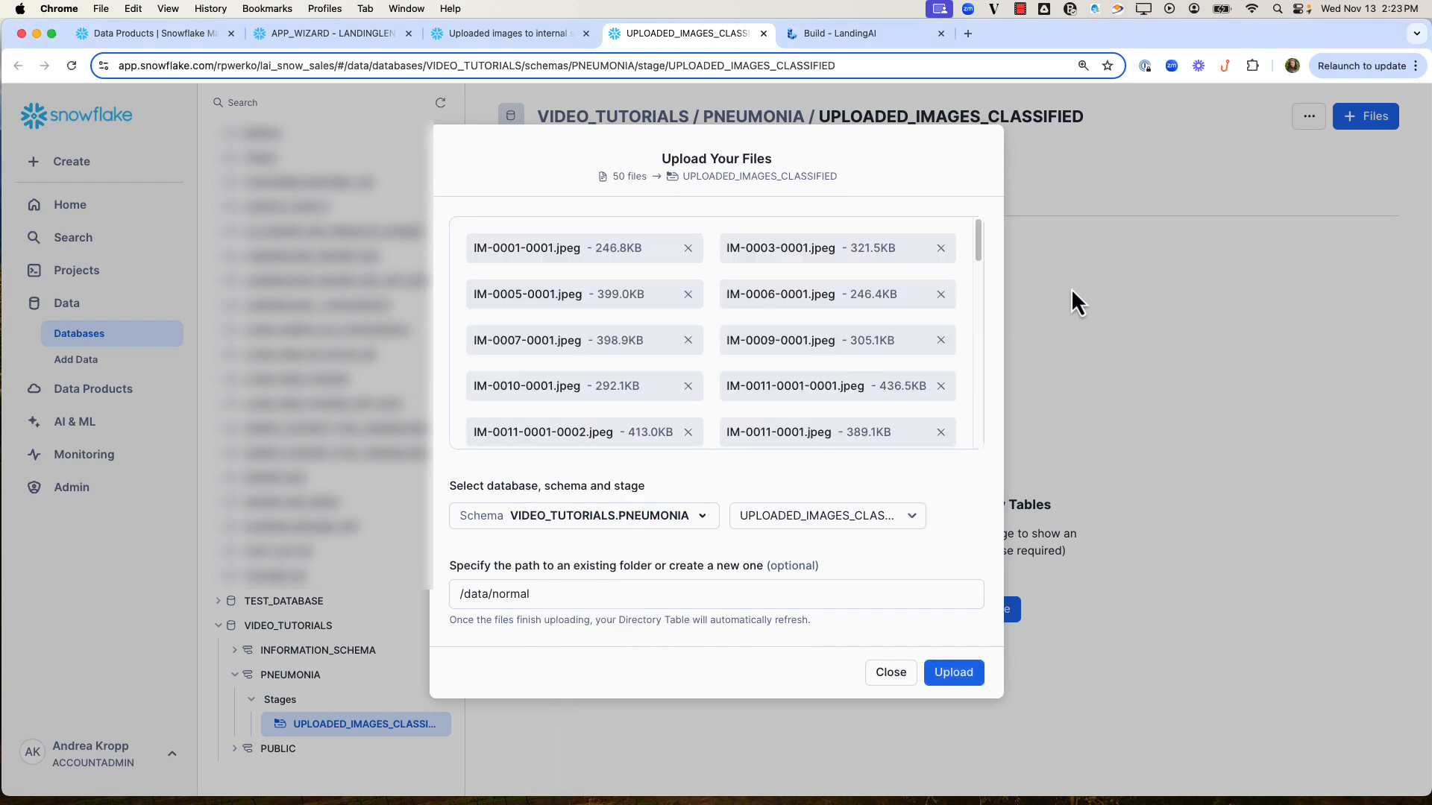
{"action": "left_click", "coordinate": [963, 675]}
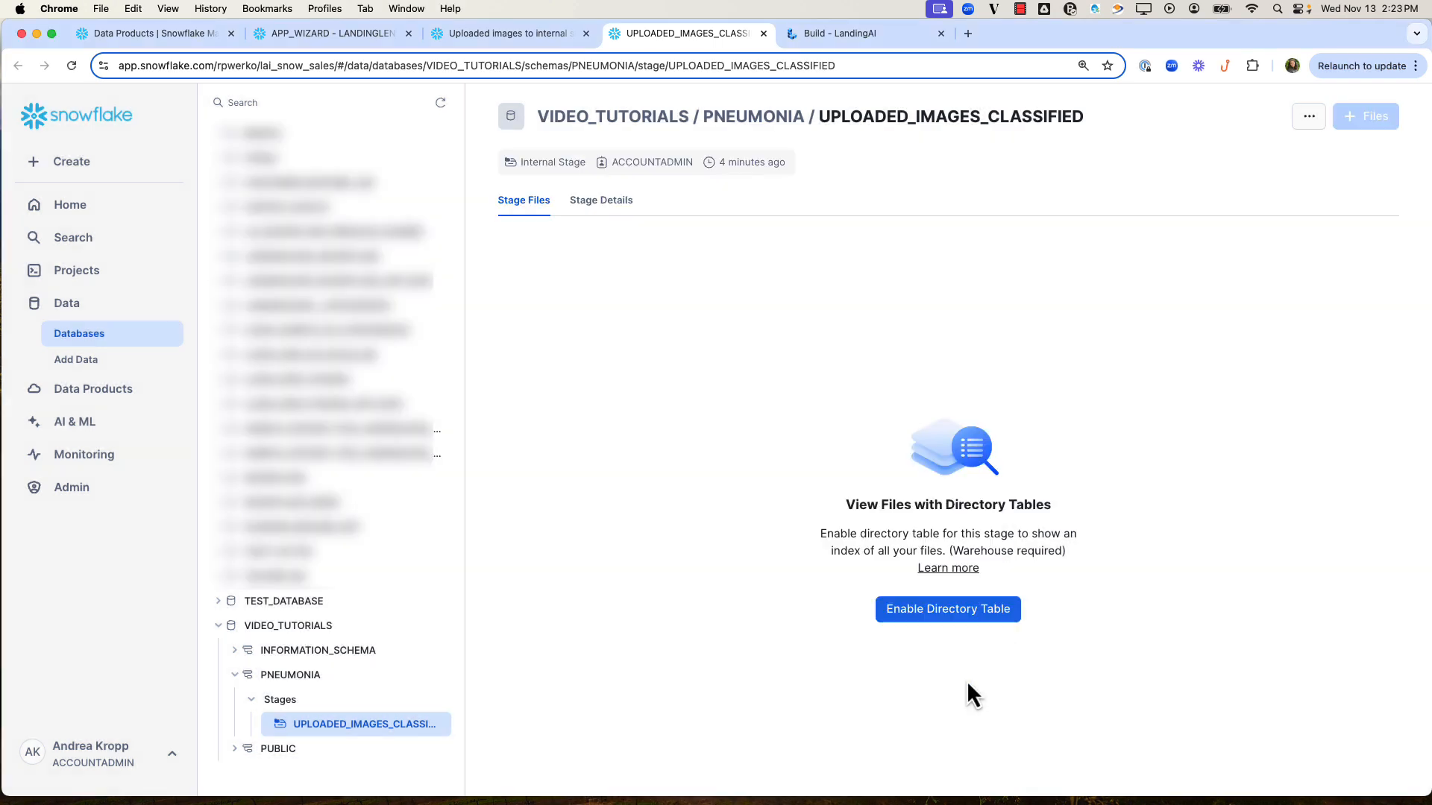
Prepare another file upload to the stage with the folder path /data/pneumonia.
{"action": "left_click", "coordinate": [1374, 117]}
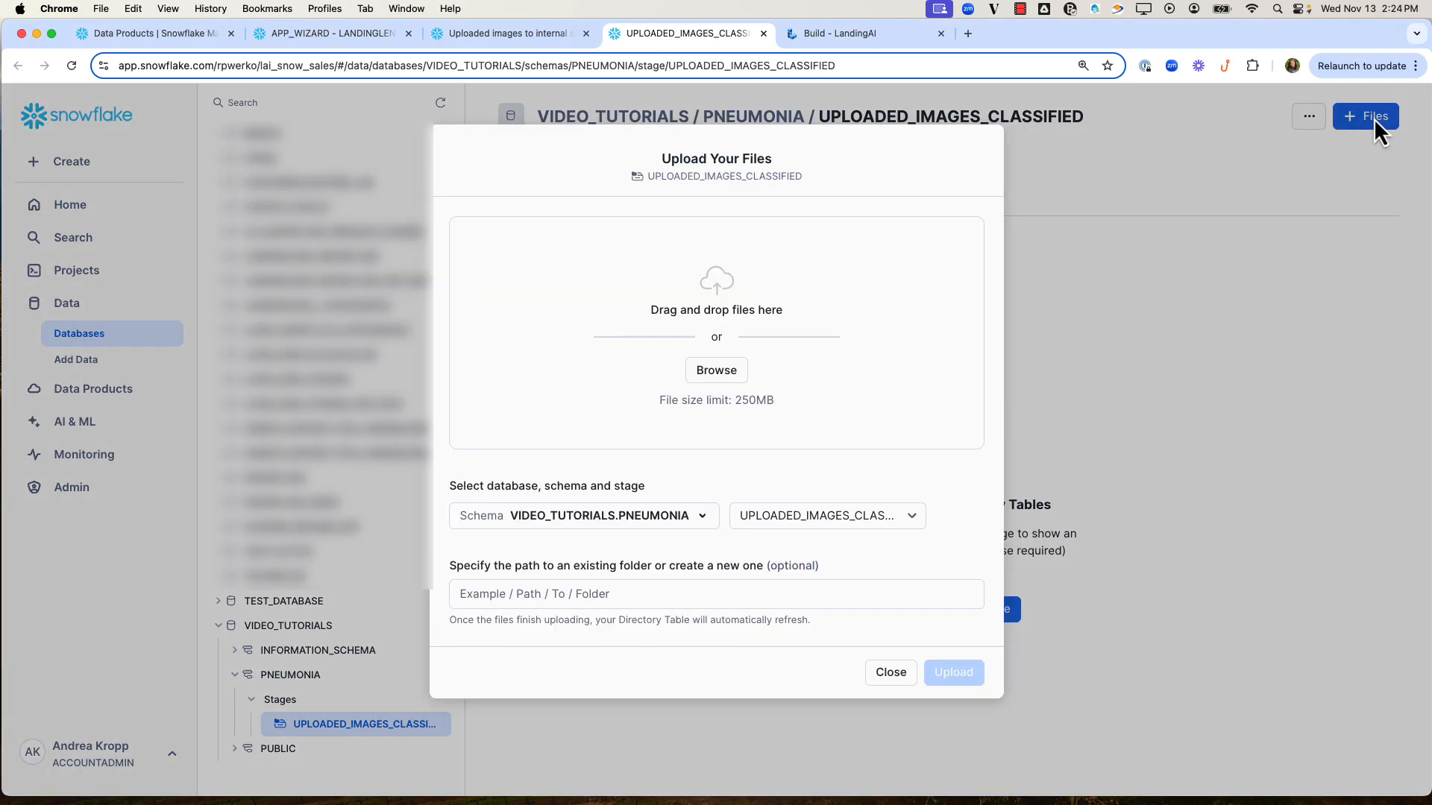
{"action": "left_click", "coordinate": [662, 594]}
{"action": "type", "text": "/data/pn"}
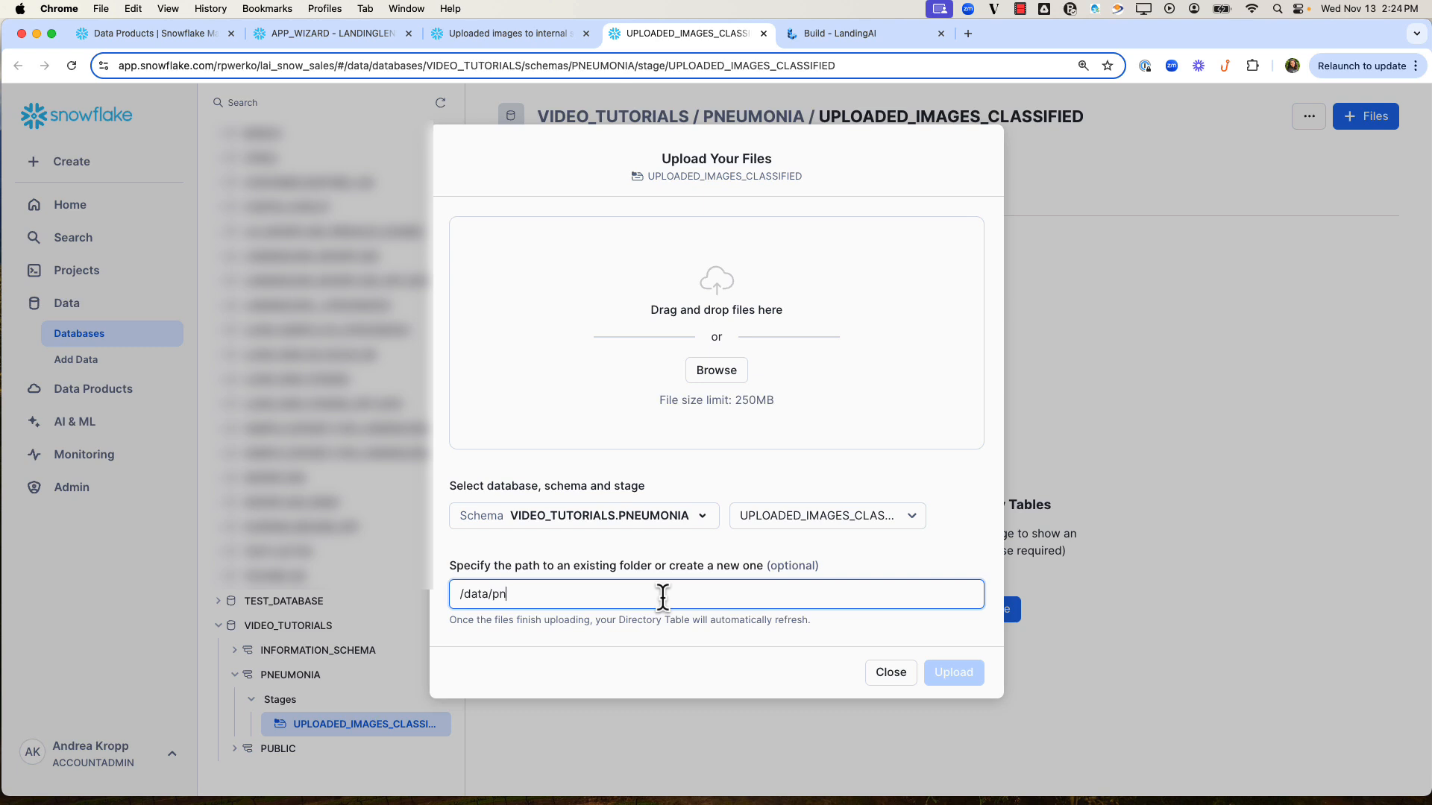
{"action": "type", "text": "eumonia"}
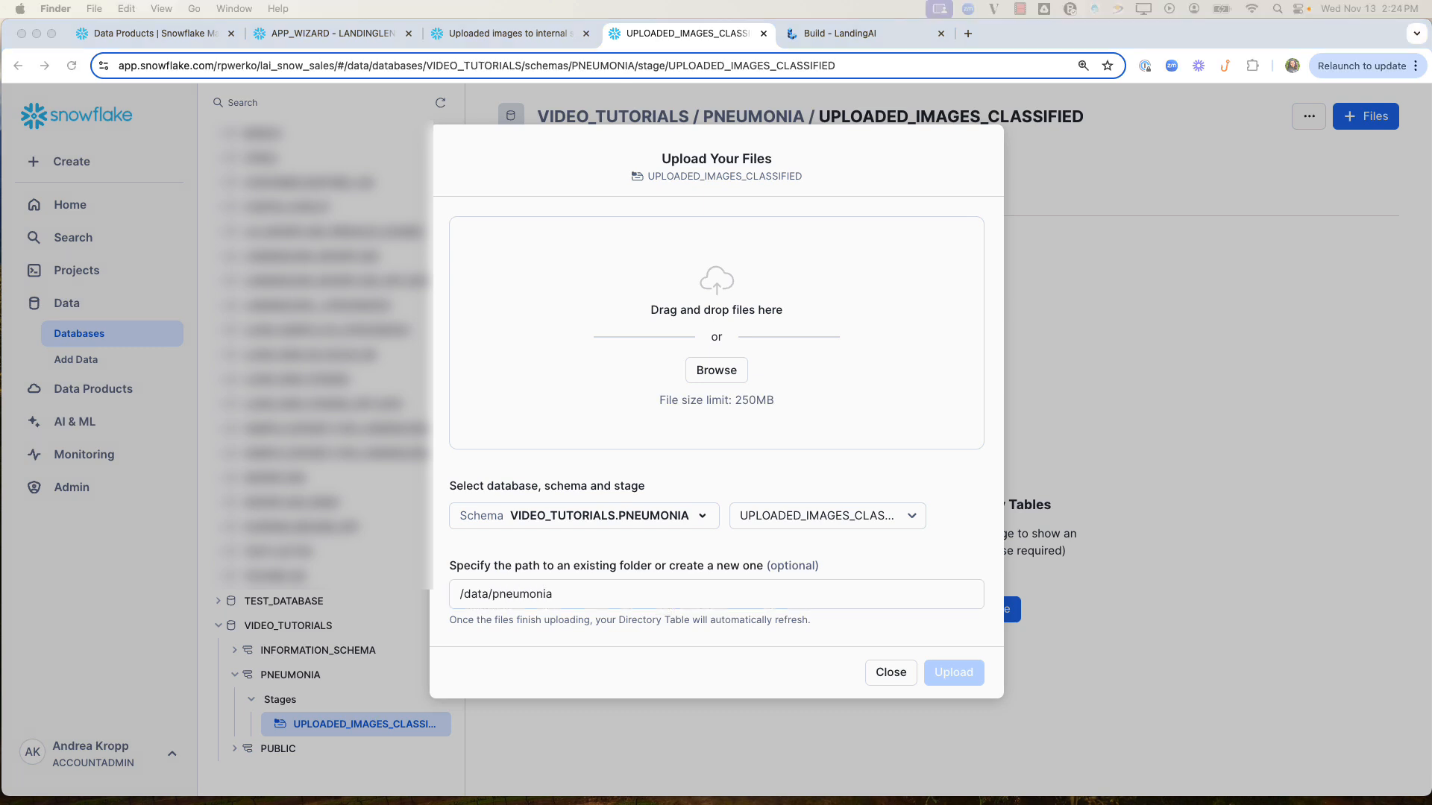
Add all images from the local Pneumonia folder to the upload and upload them to the stage.
{"action": "left_click_drag", "start_coordinate": [1076, 143], "coordinate": [1115, 225]}
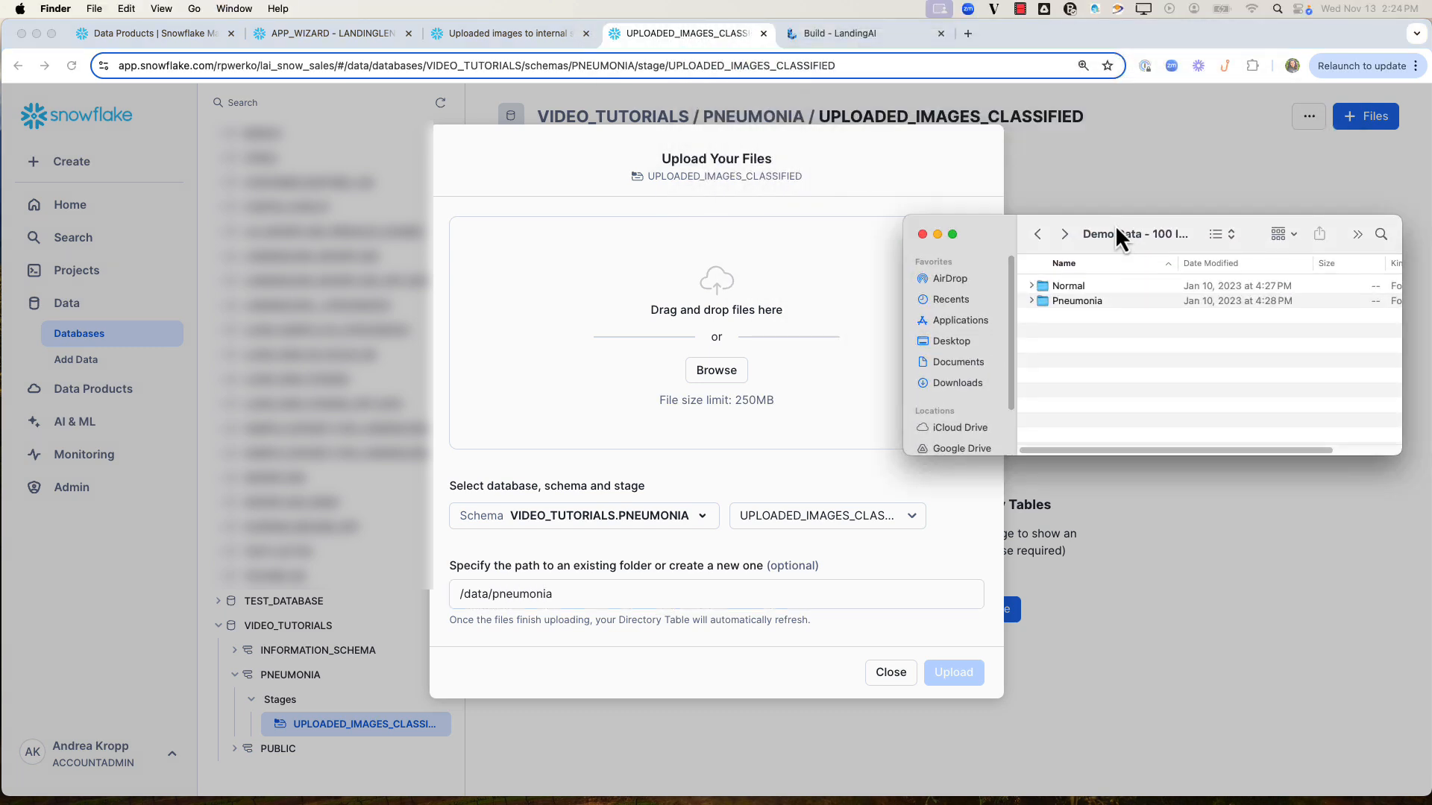
{"action": "left_click", "coordinate": [1071, 302]}
{"action": "double_click", "coordinate": [1071, 302]}
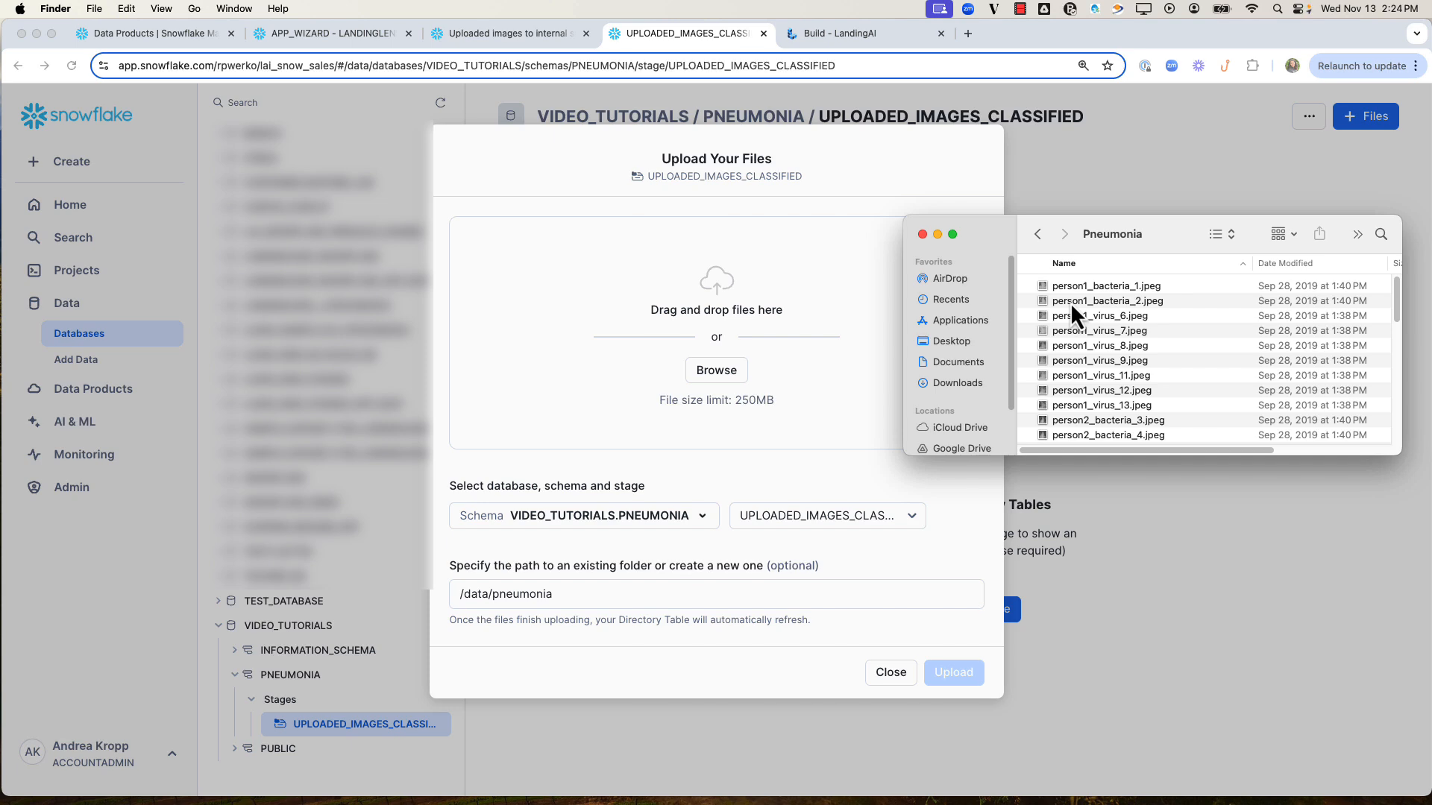
{"action": "key", "text": "super+a"}
{"action": "left_click_drag", "start_coordinate": [1071, 302], "coordinate": [622, 320]}
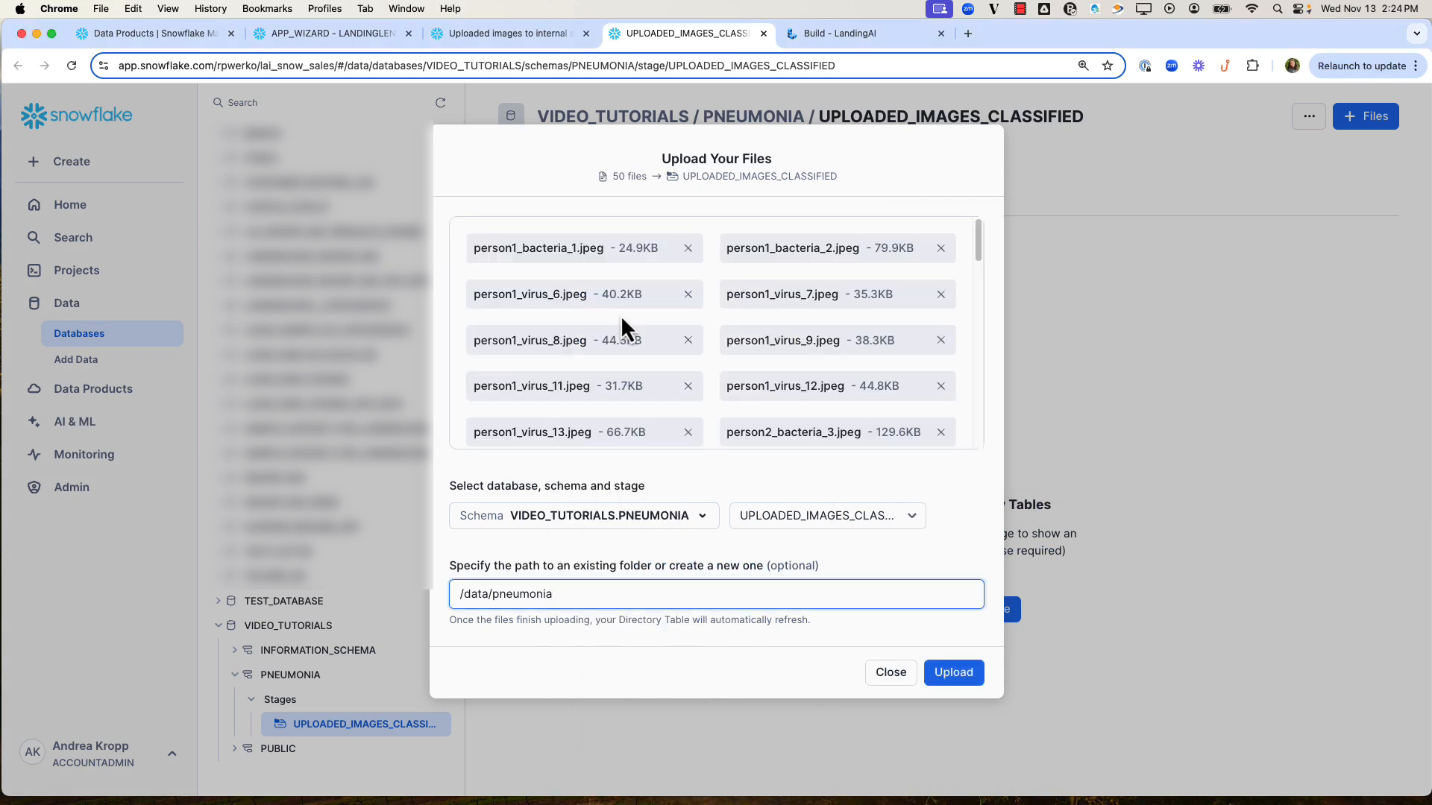
{"action": "left_click", "coordinate": [958, 674]}
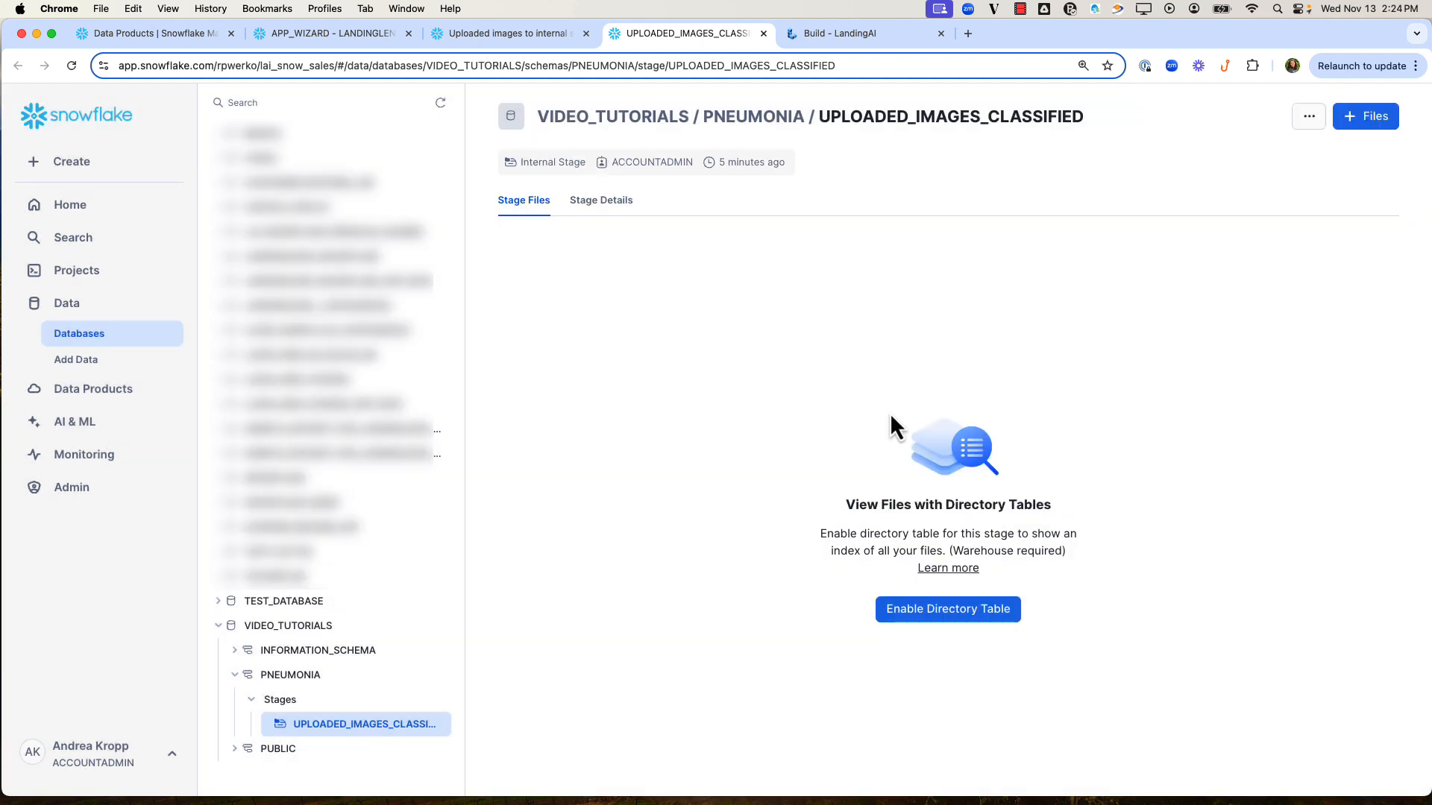
Enable the directory table for the UPLOADED_IMAGES_CLASSIFIED stage and open its data folder.
{"action": "left_click", "coordinate": [946, 609]}
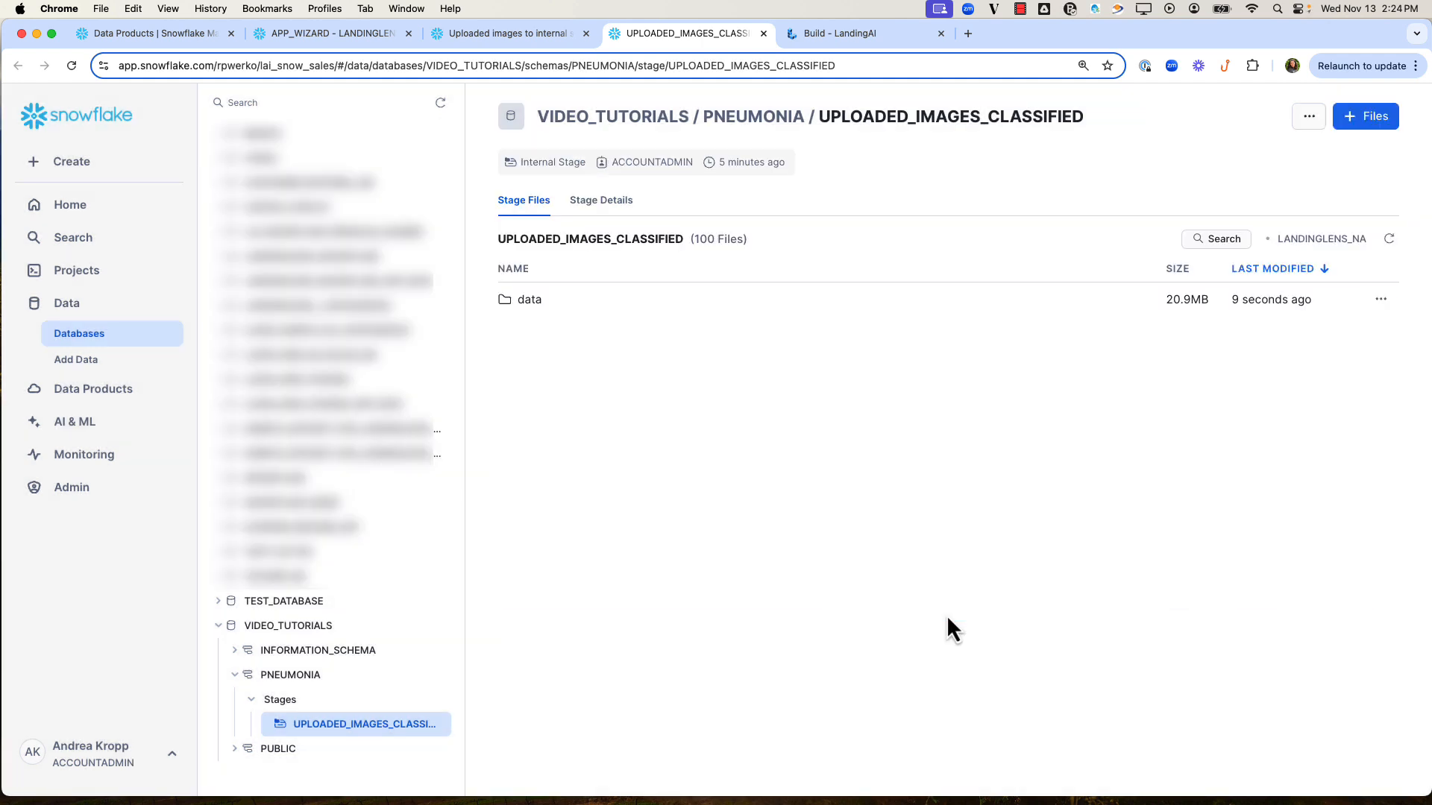
{"action": "left_click", "coordinate": [530, 298]}
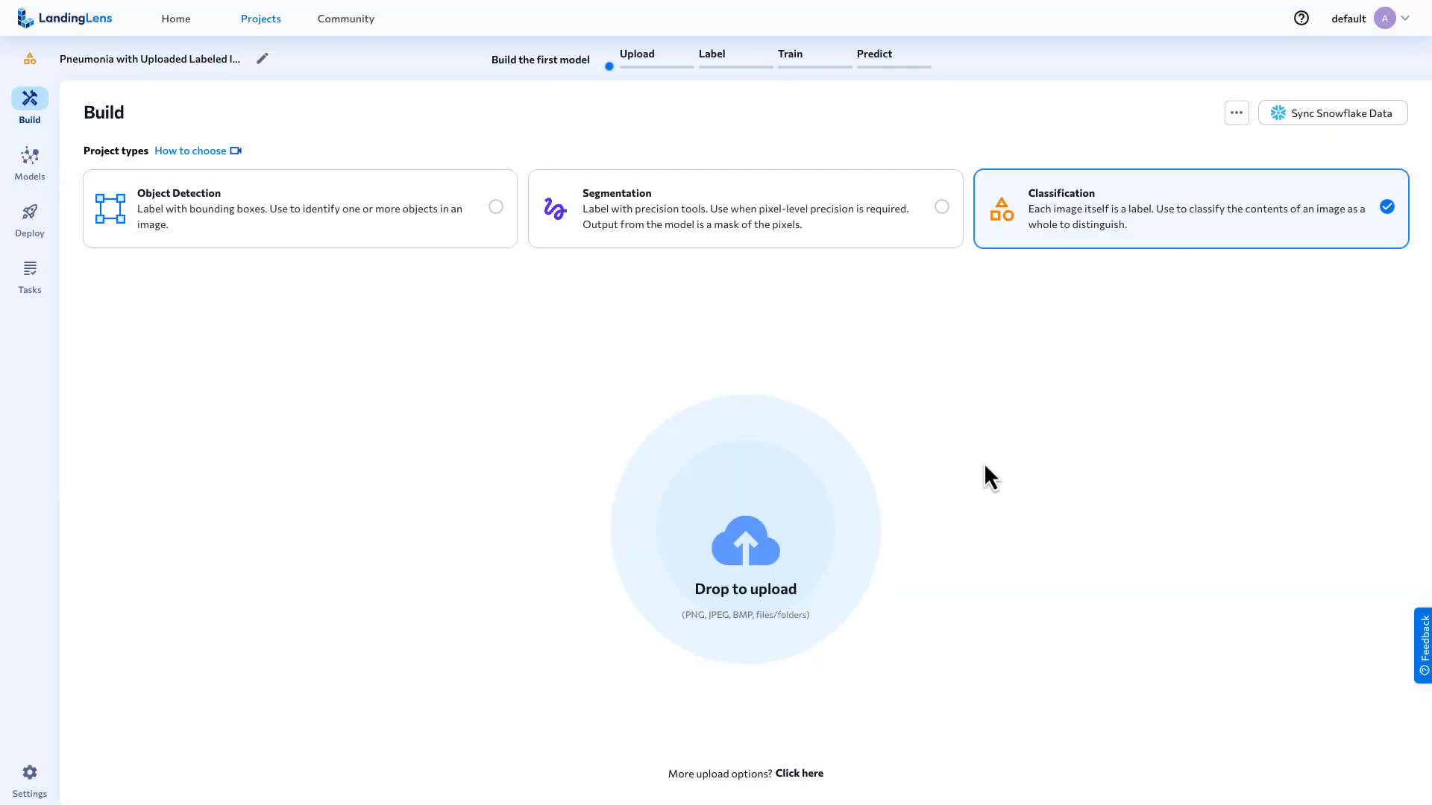
Set up a Snowflake data sync from database VIDEO_TUTORIALS, schema PNEUMONIA and stage UPLOADED_IMAGES_CLASSIFIED.
{"action": "left_click", "coordinate": [1336, 119]}
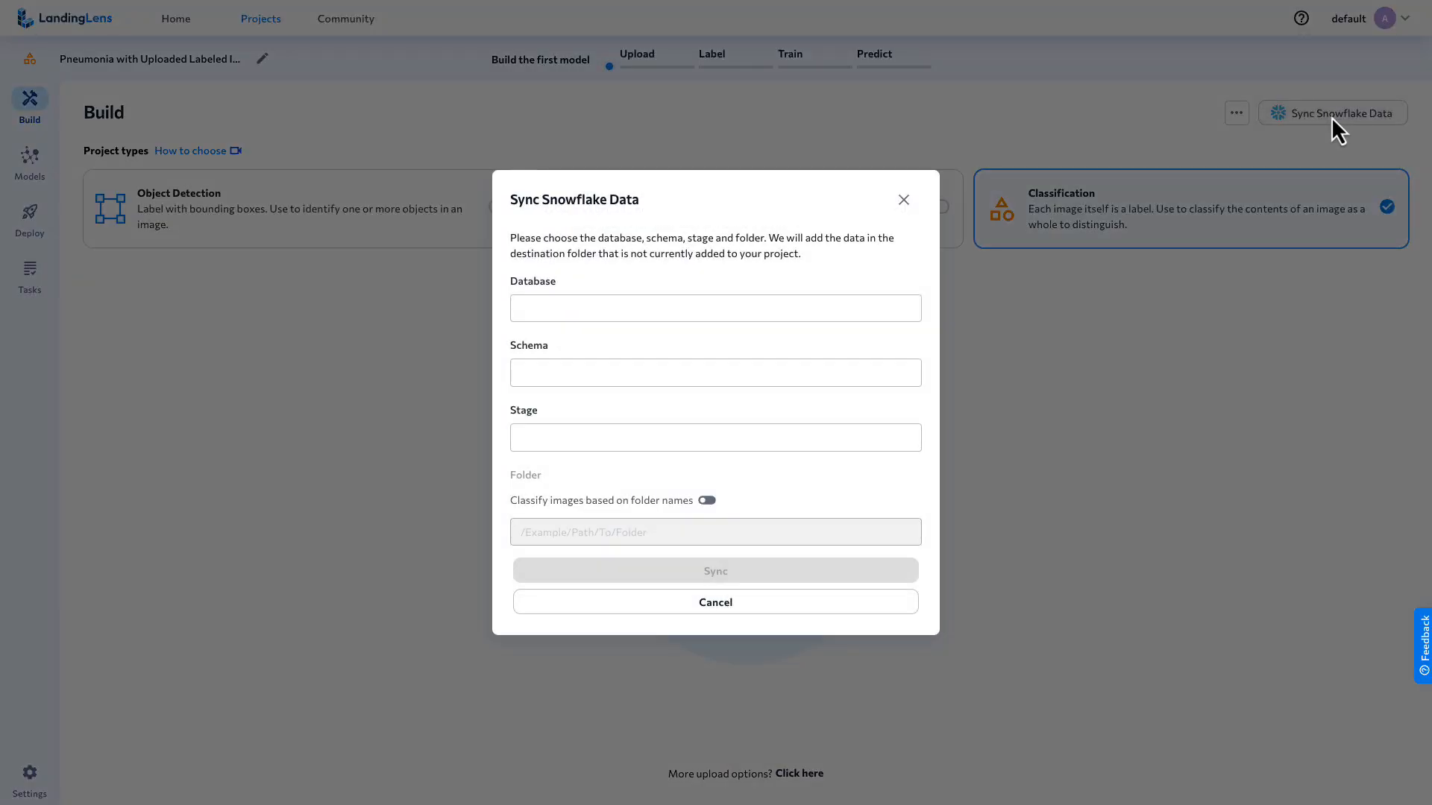
{"action": "left_click", "coordinate": [767, 311]}
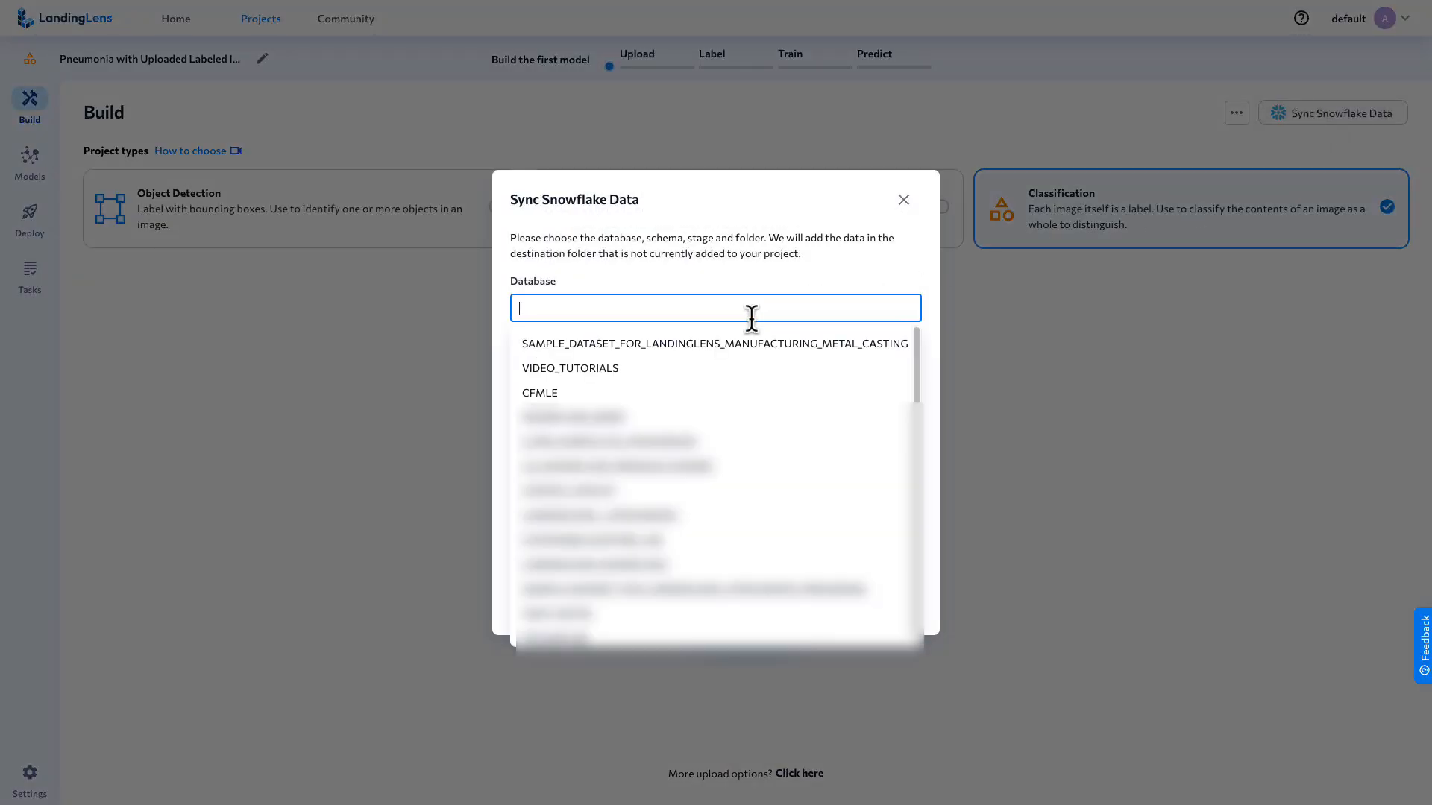
{"action": "left_click", "coordinate": [613, 368]}
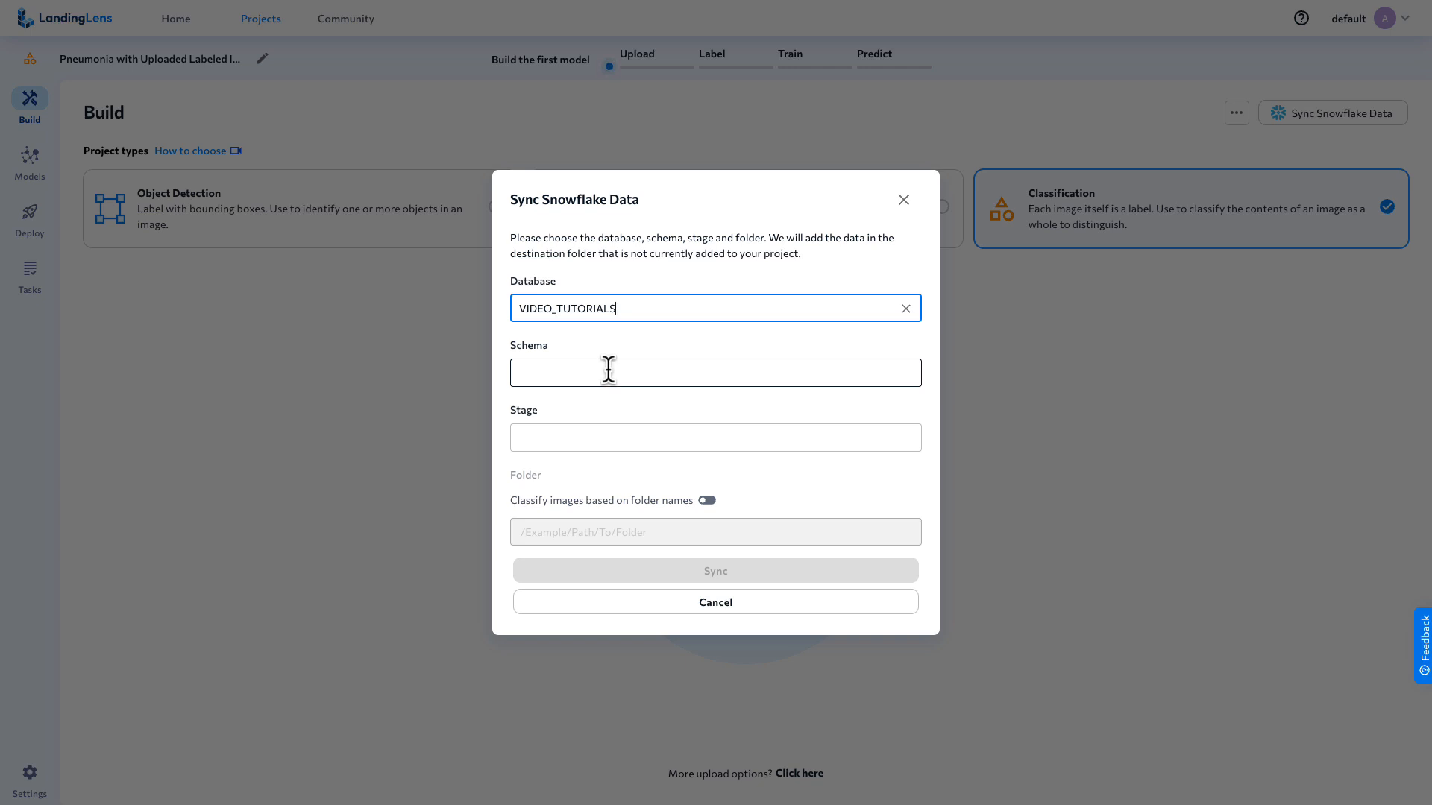
{"action": "left_click", "coordinate": [608, 370]}
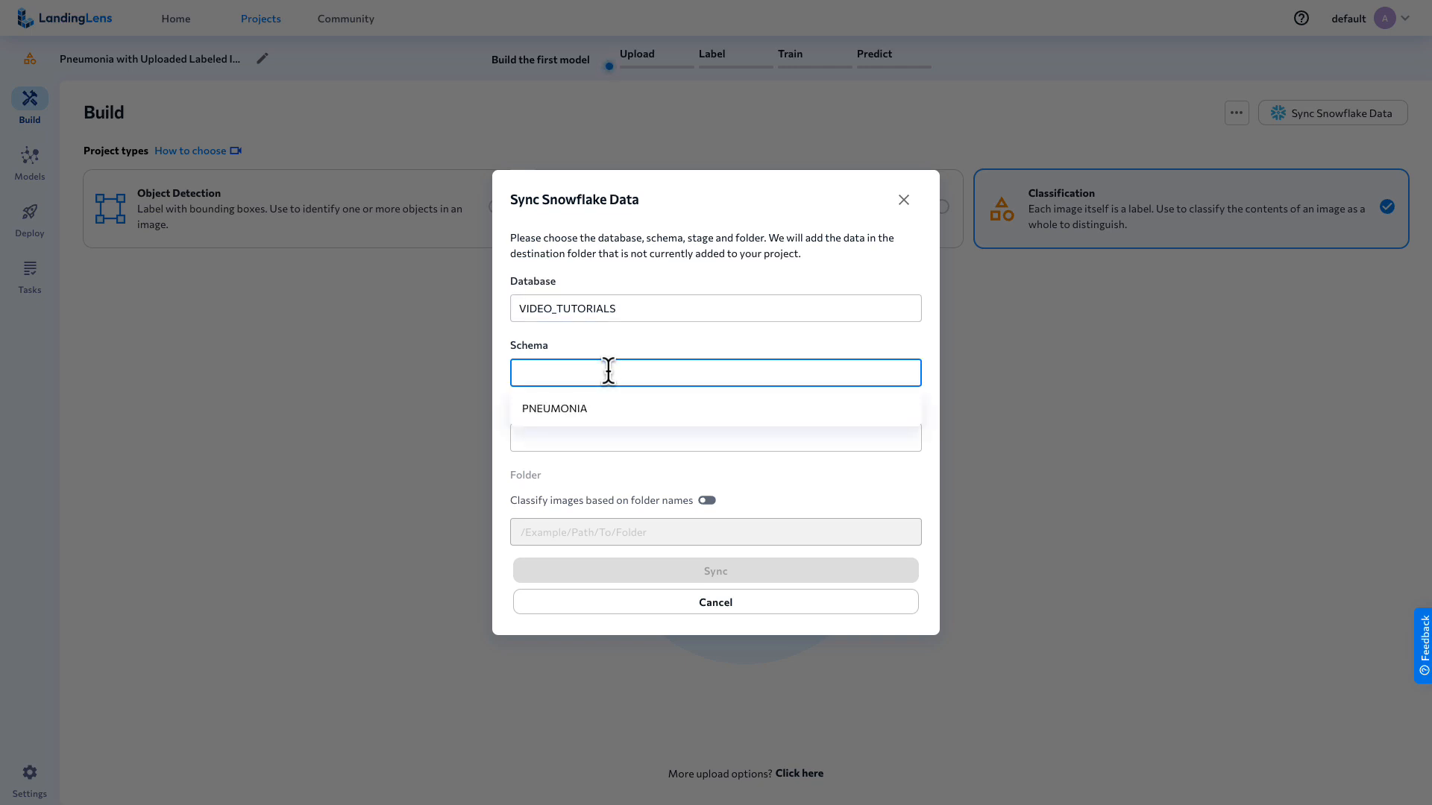
{"action": "left_click", "coordinate": [584, 411]}
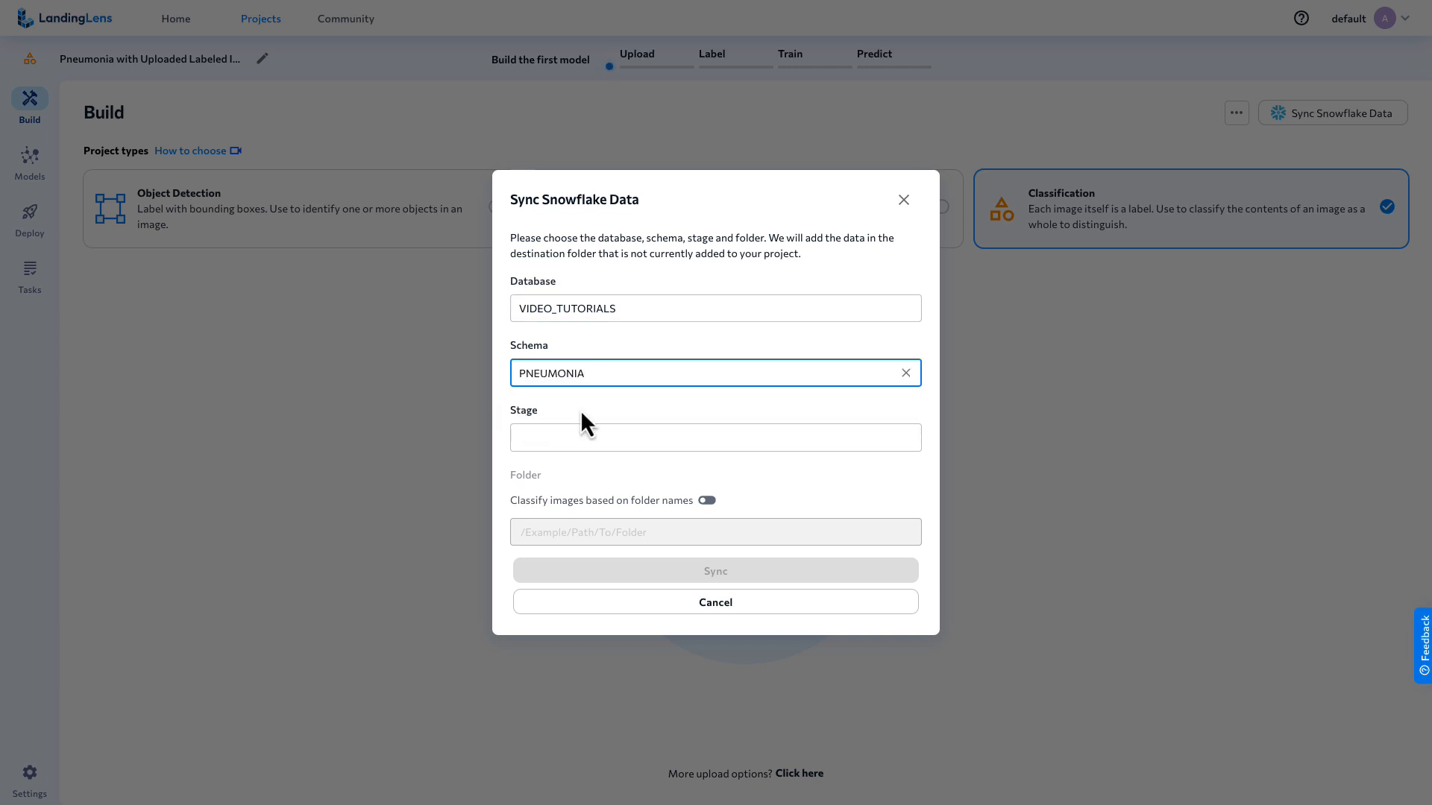
{"action": "left_click", "coordinate": [576, 439]}
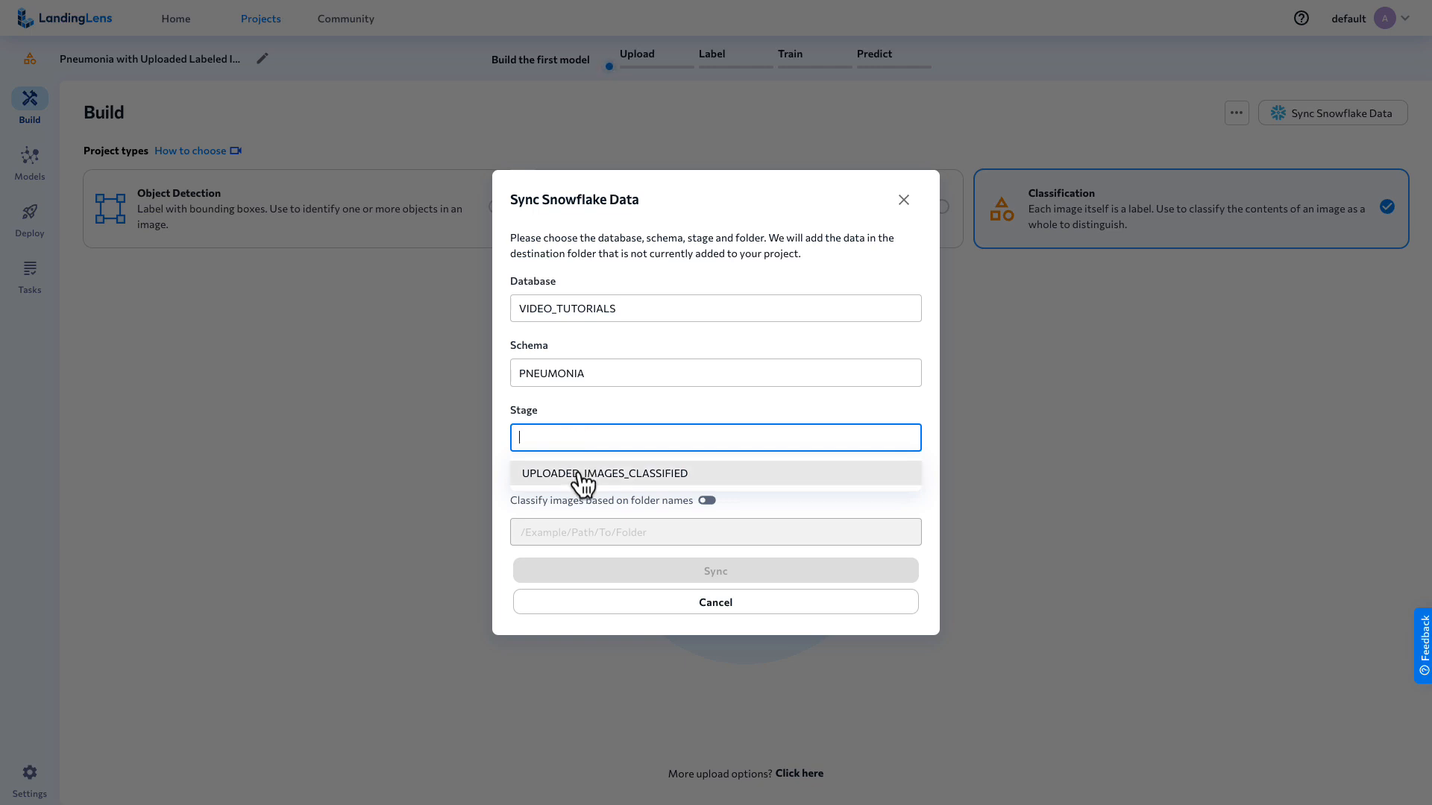
{"action": "left_click", "coordinate": [577, 472]}
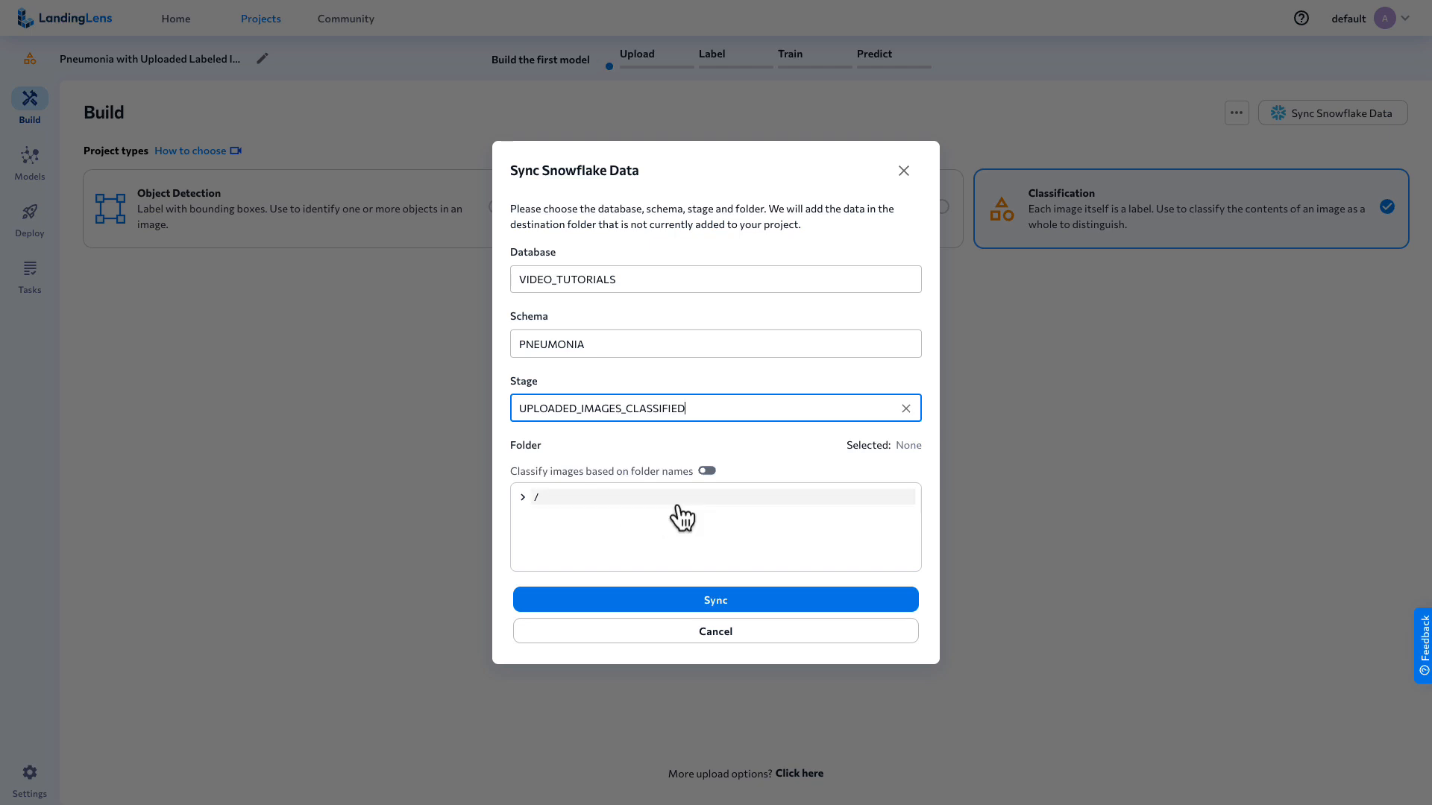
Sync the stage's data/ folder with images classified based on folder names, and review the project's data summary.
{"action": "left_click", "coordinate": [706, 472]}
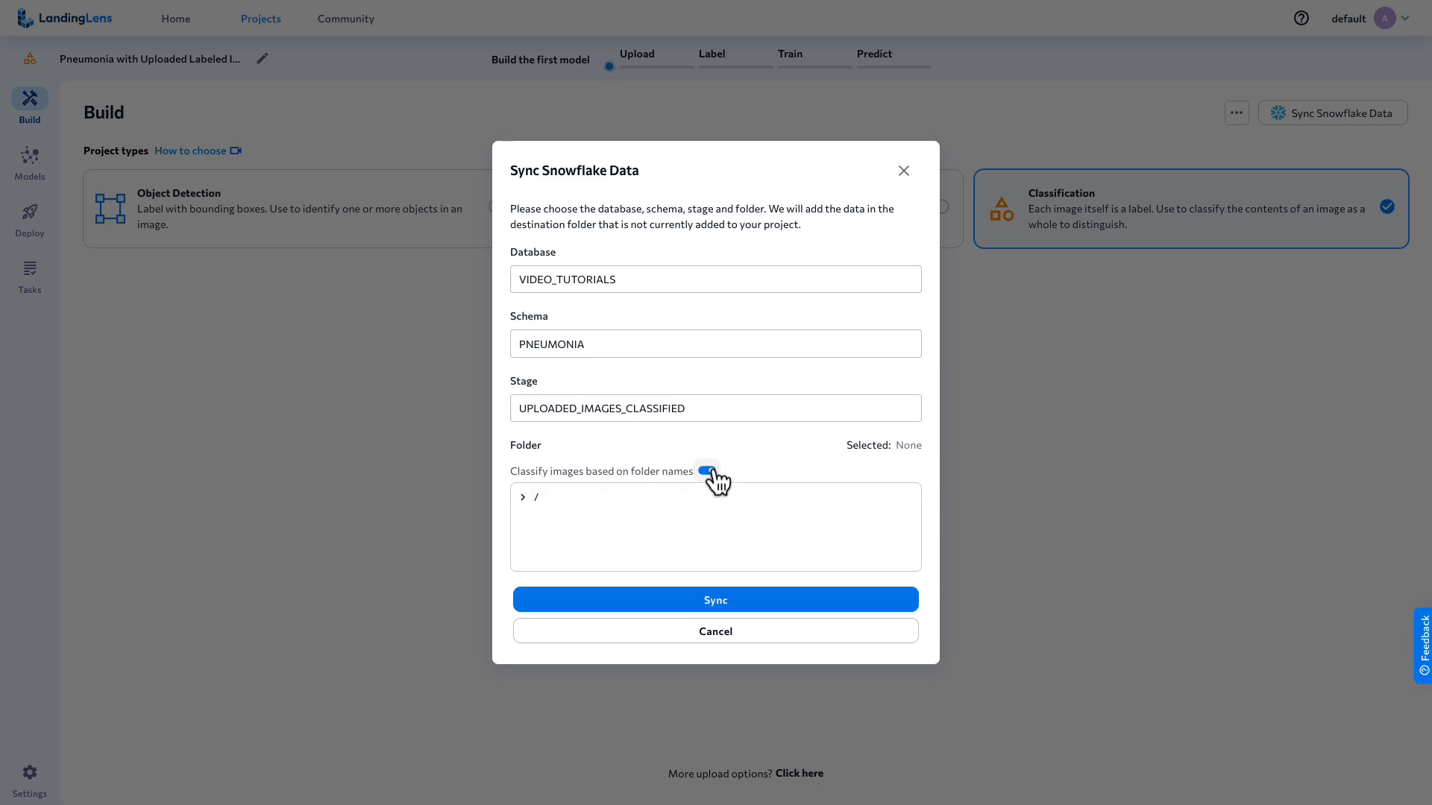
{"action": "left_click", "coordinate": [526, 497]}
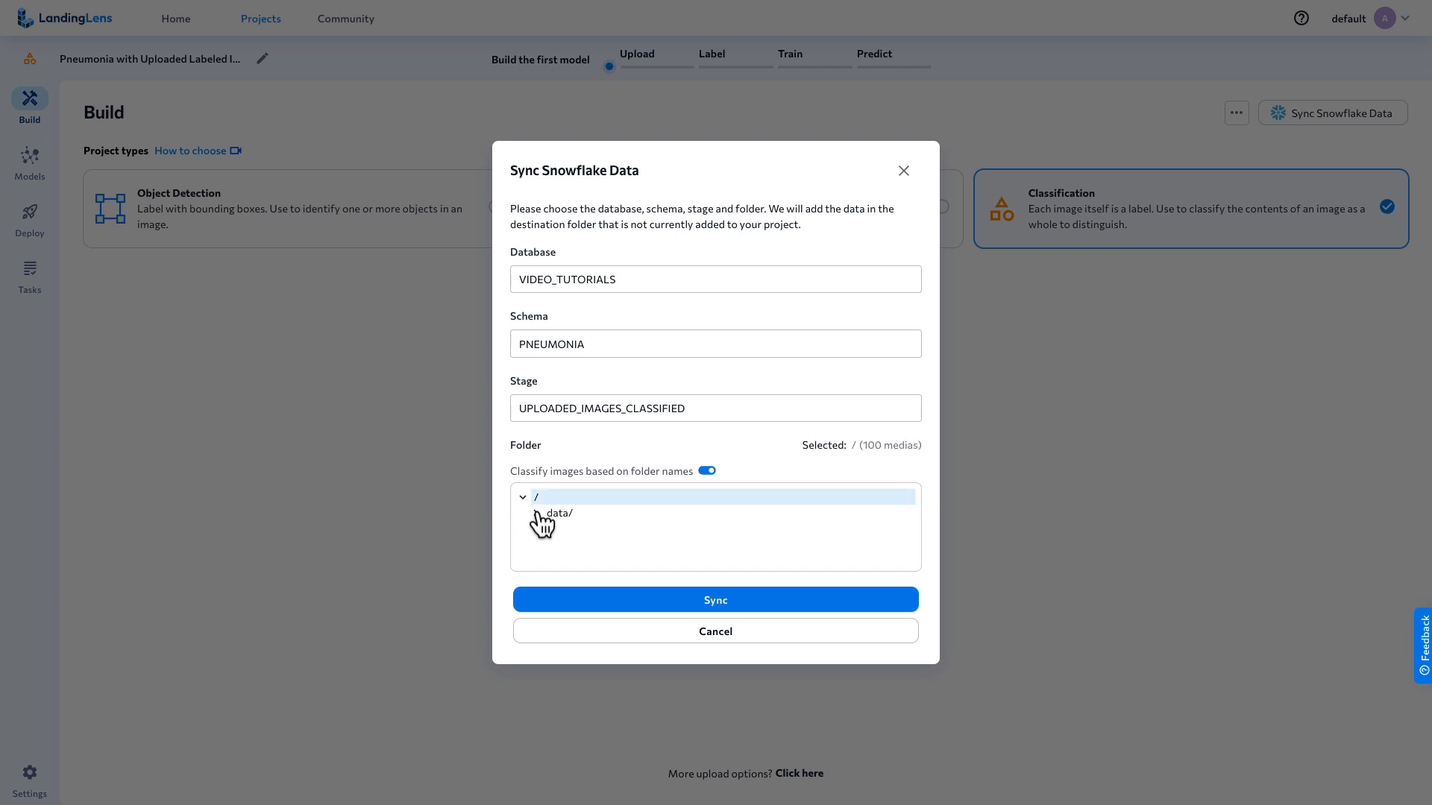
{"action": "left_click", "coordinate": [536, 514]}
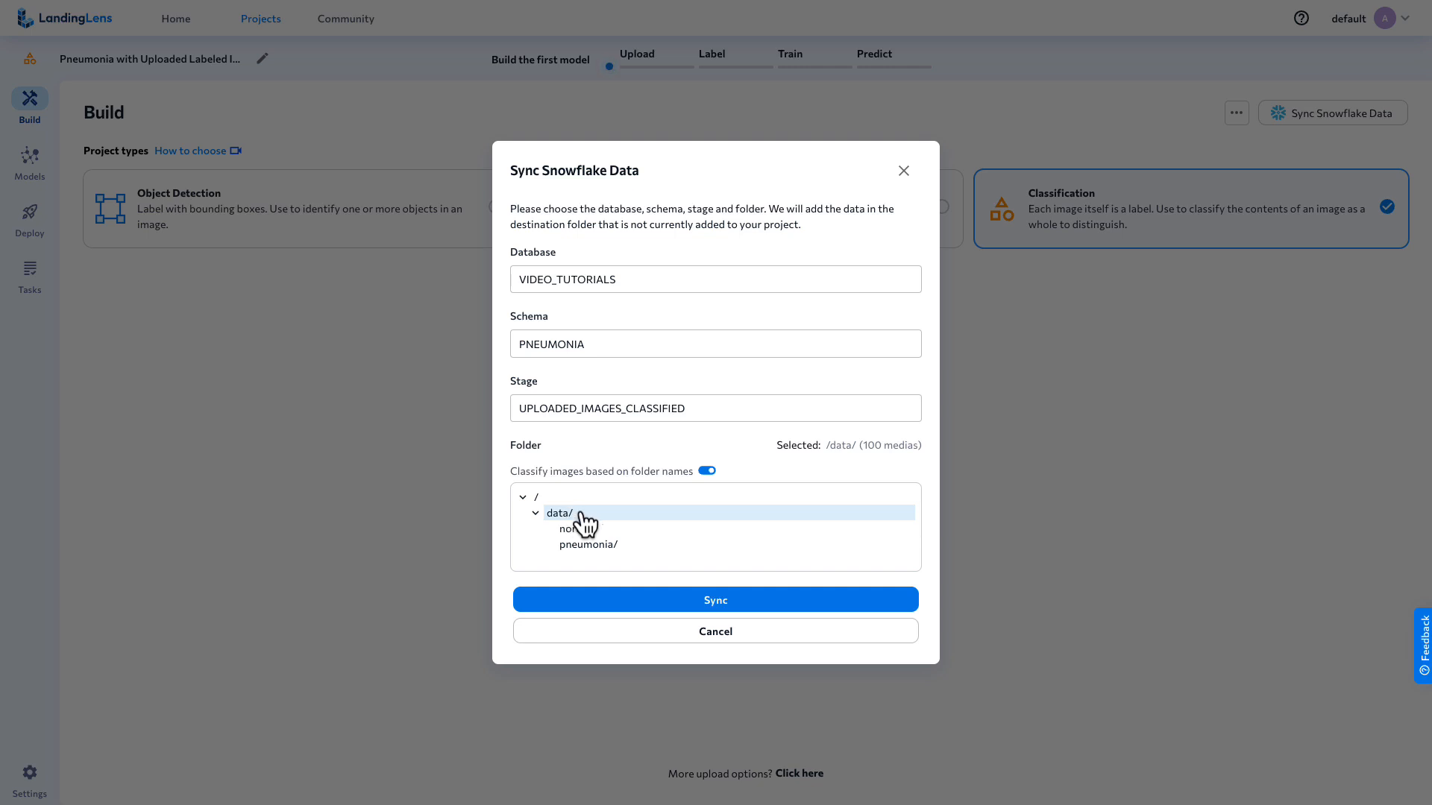
{"action": "left_click", "coordinate": [688, 602]}
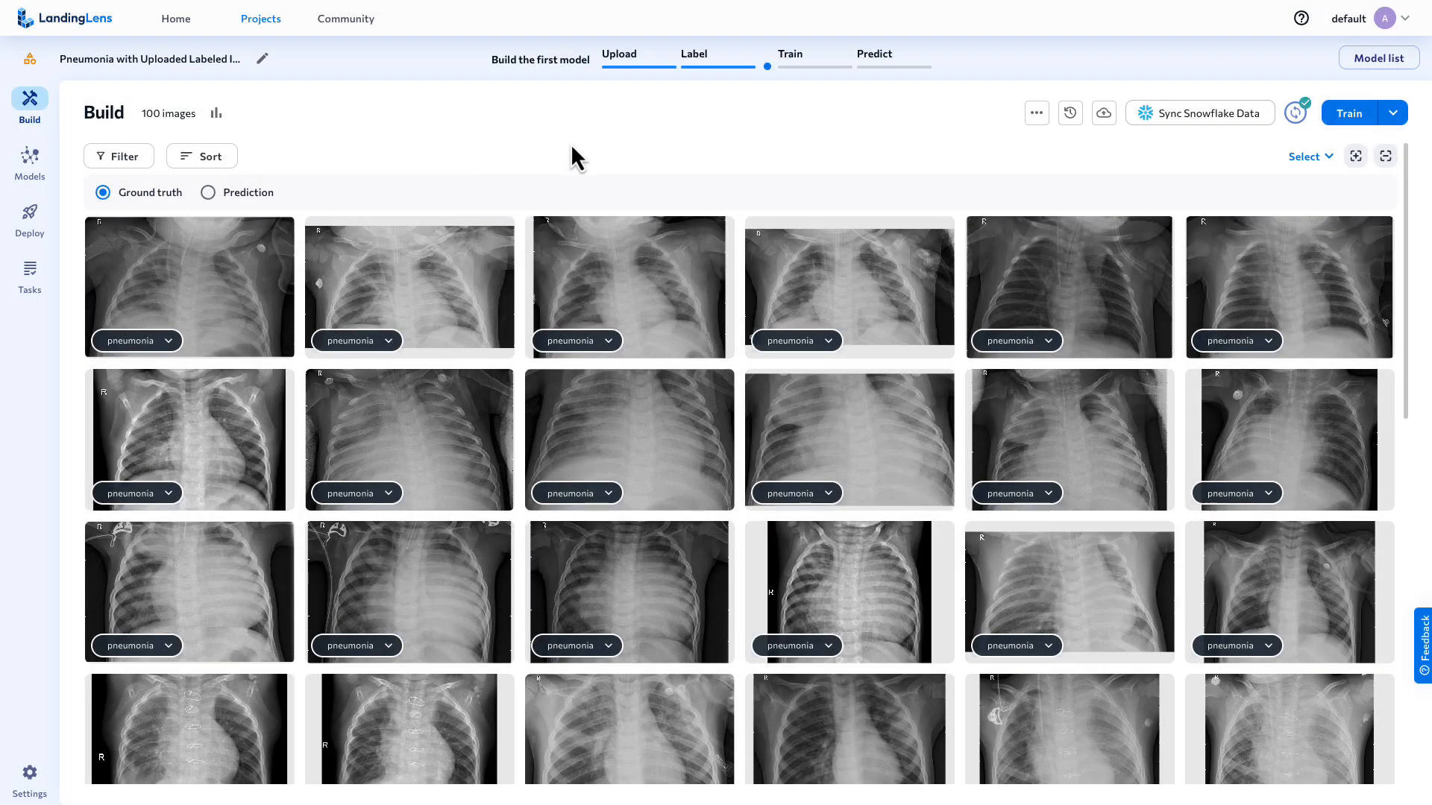
{"action": "left_click", "coordinate": [215, 114]}
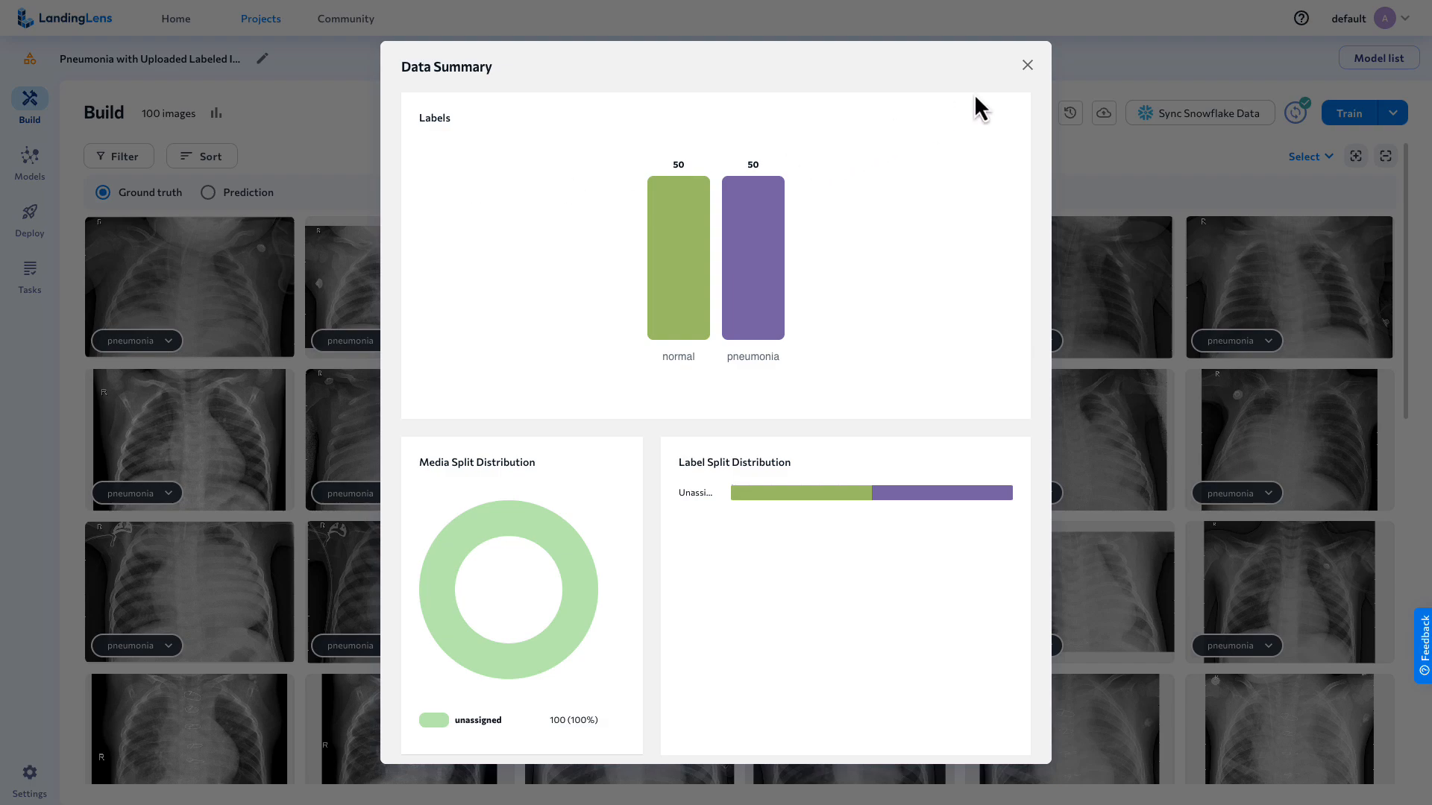
{"action": "left_click", "coordinate": [1028, 66]}
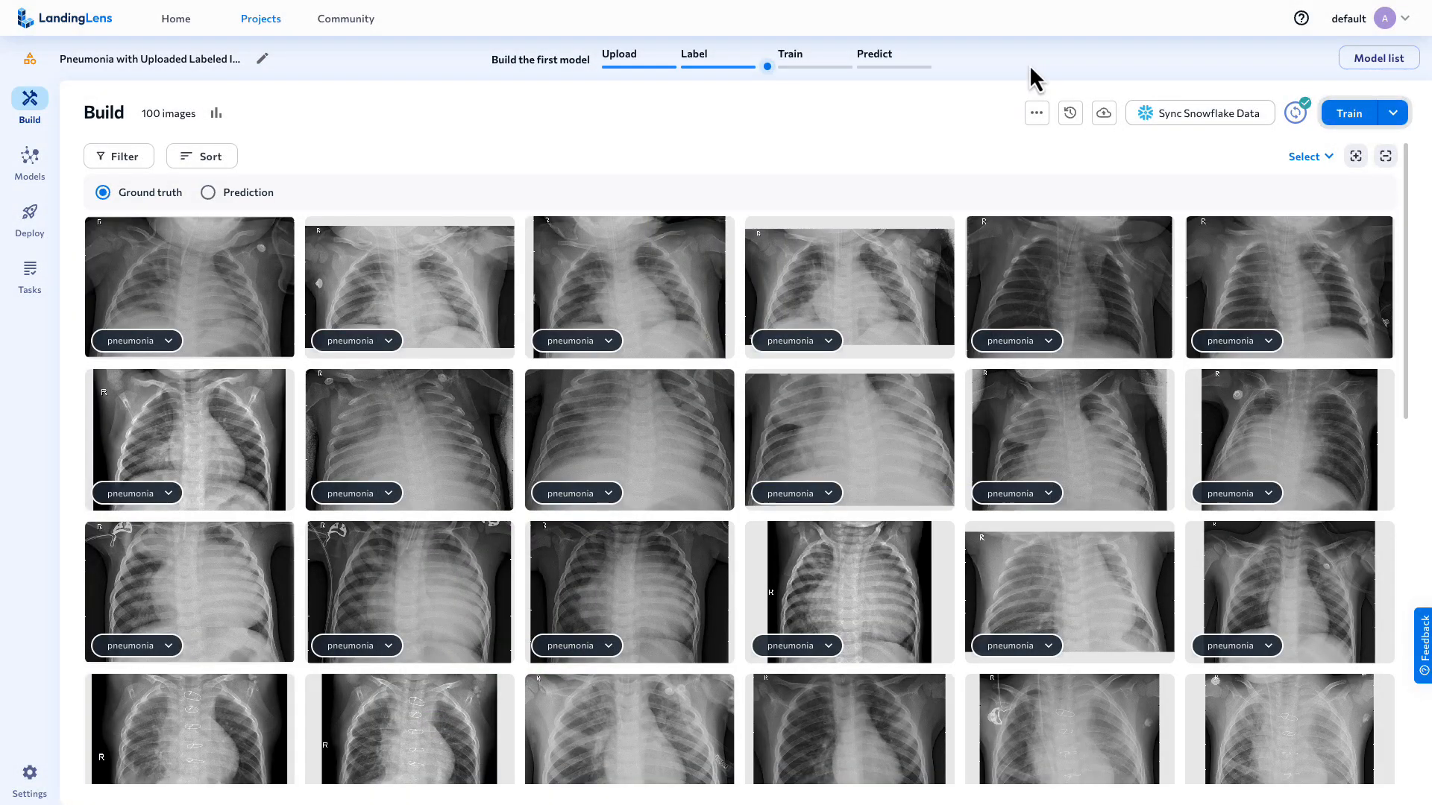